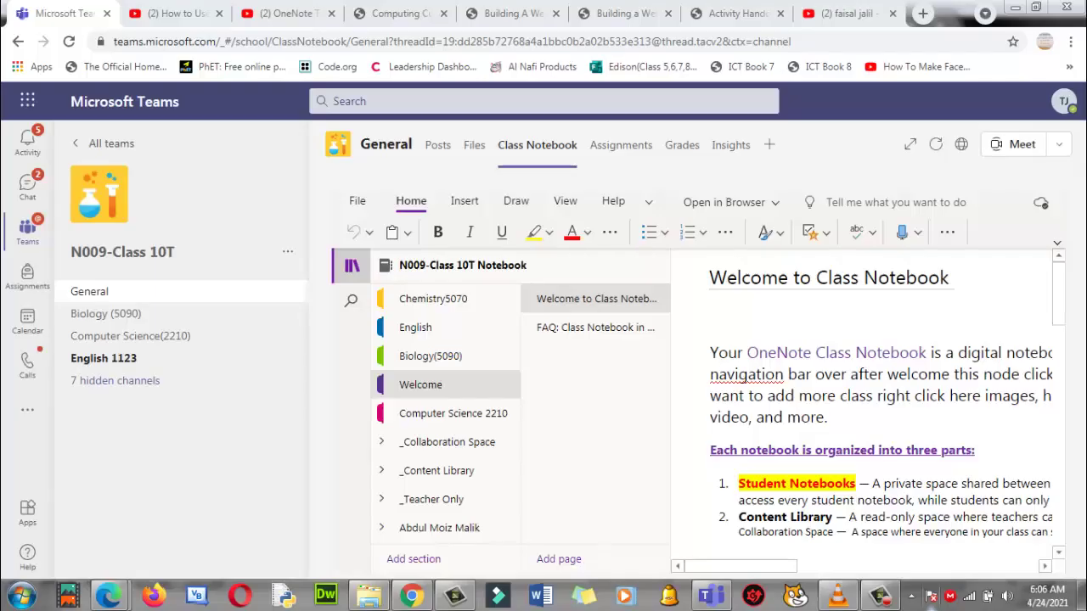
- Check the Windows notifications, then collapse the notebook's section and page lists beside the Welcome page
left_click(930, 595)
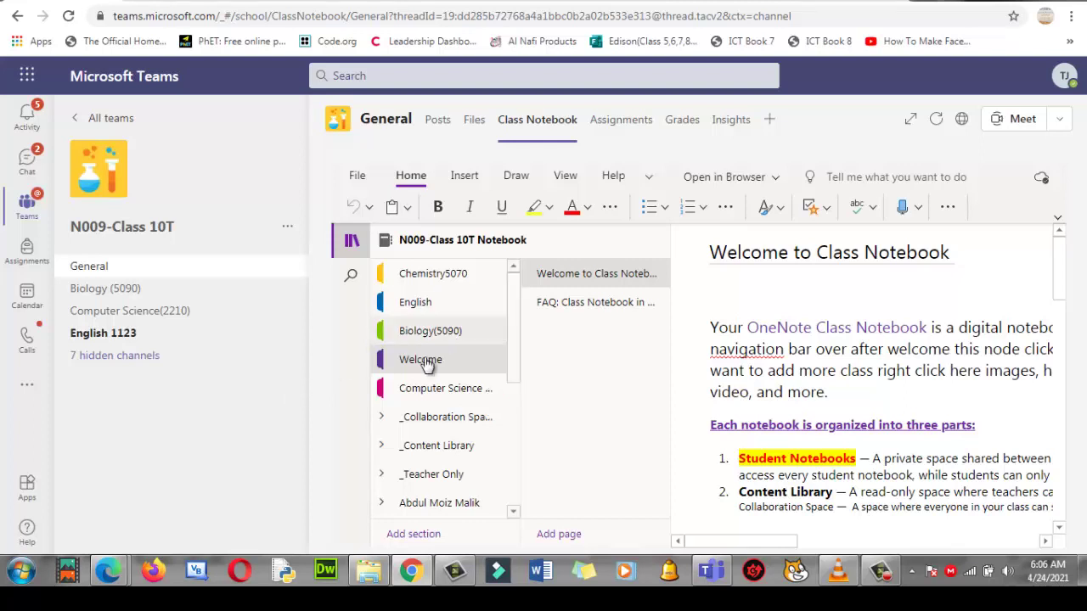
left_click(883, 501)
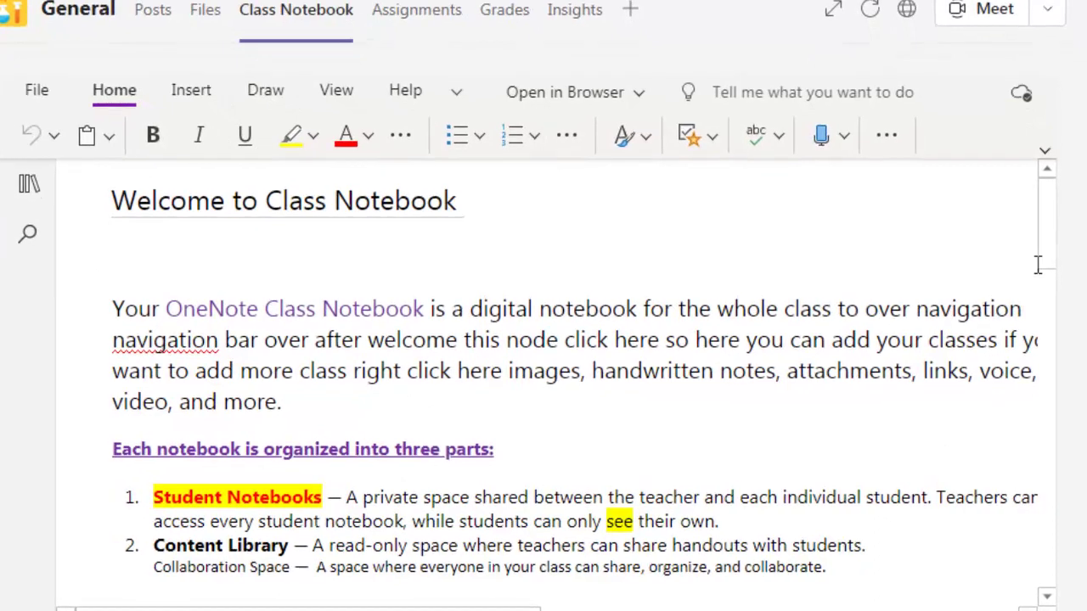
scroll(1049, 245, "down", 5)
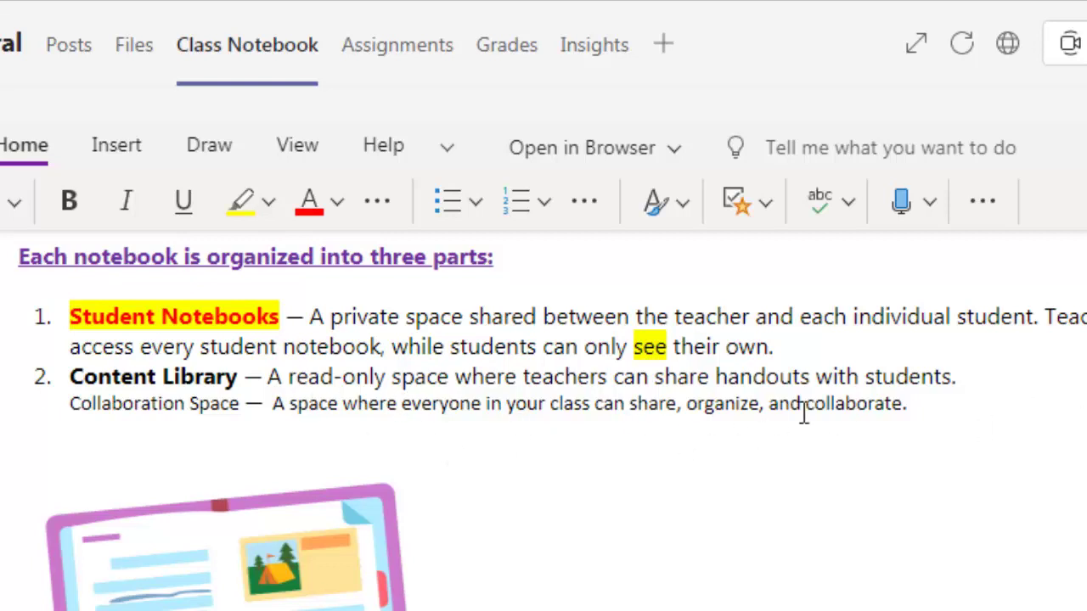
scroll(803, 412, "down", 2)
scroll(552, 420, "down", 5)
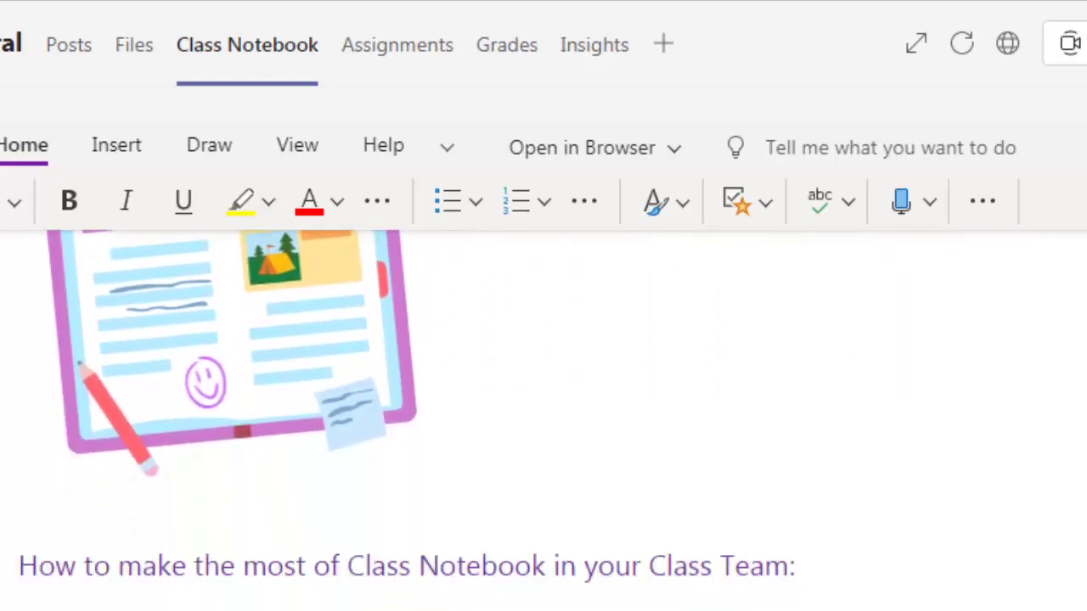
scroll(552, 420, "up", 6)
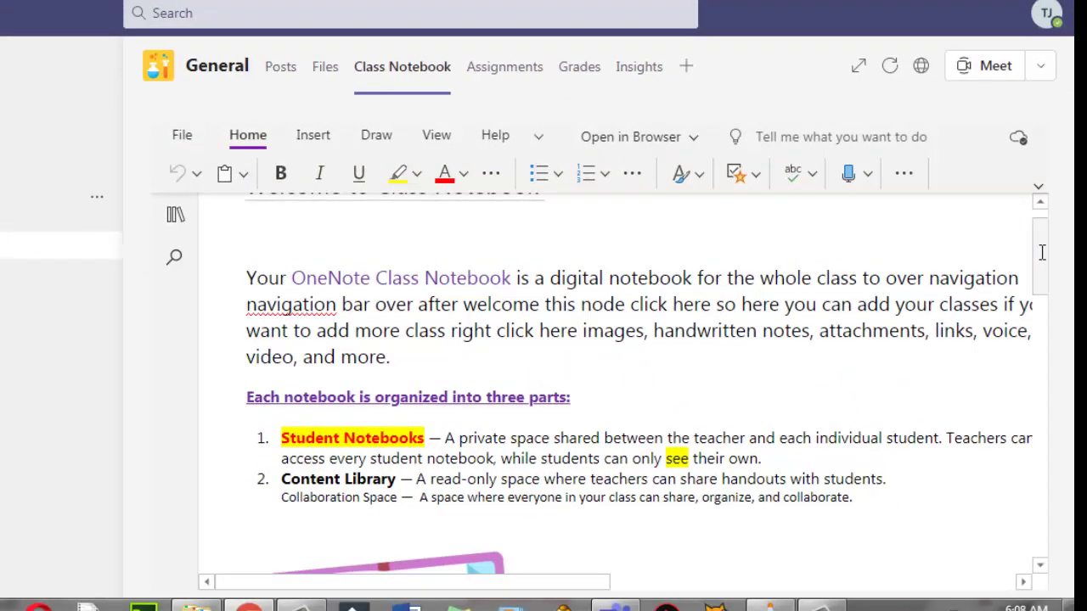
left_click_drag(1042, 252, 1047, 231)
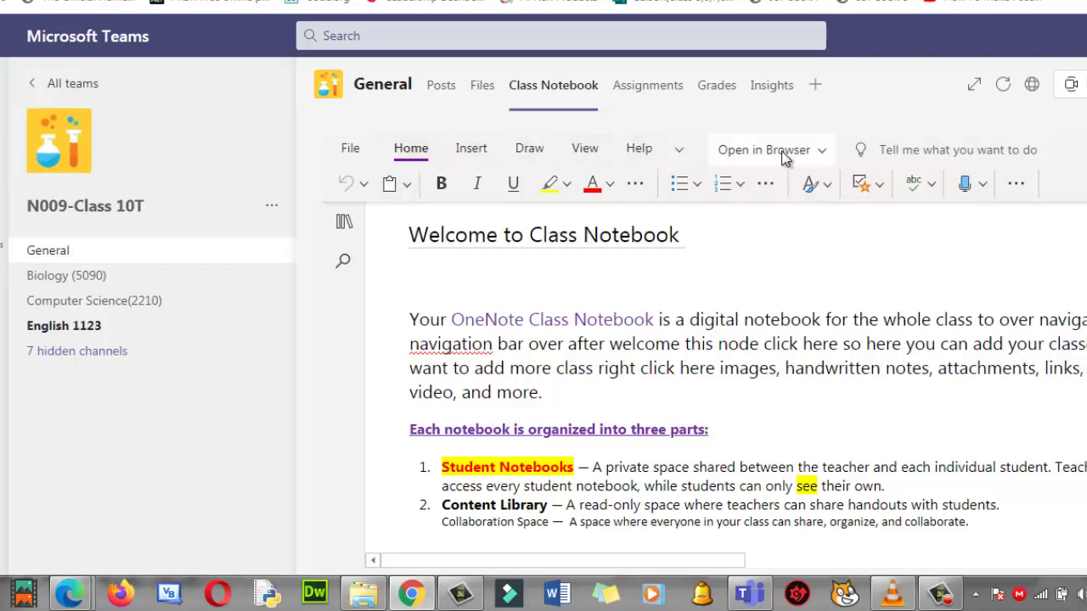
left_click(821, 153)
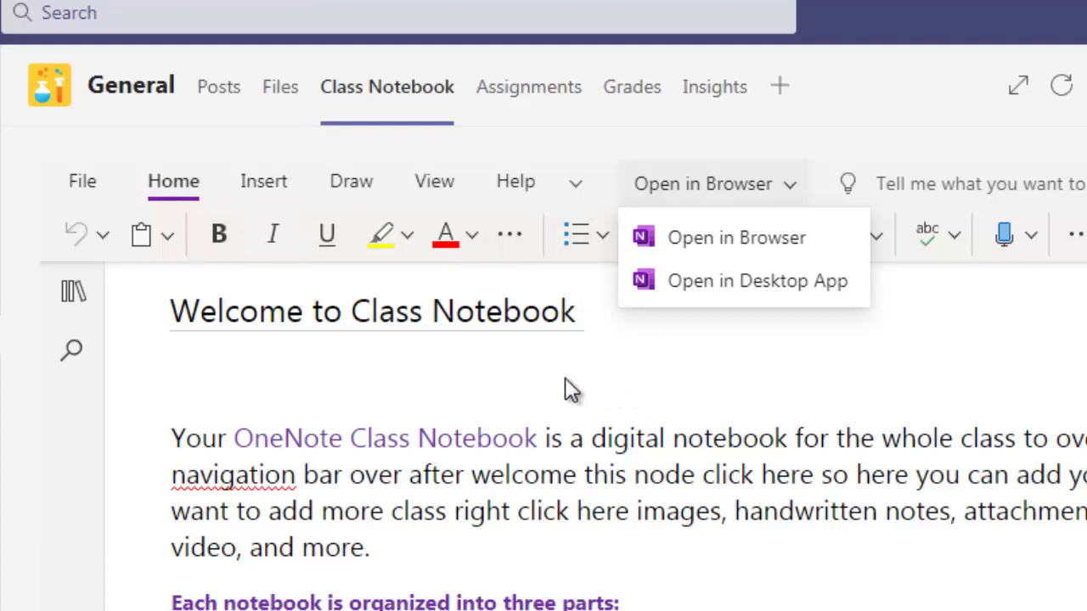
left_click(354, 388)
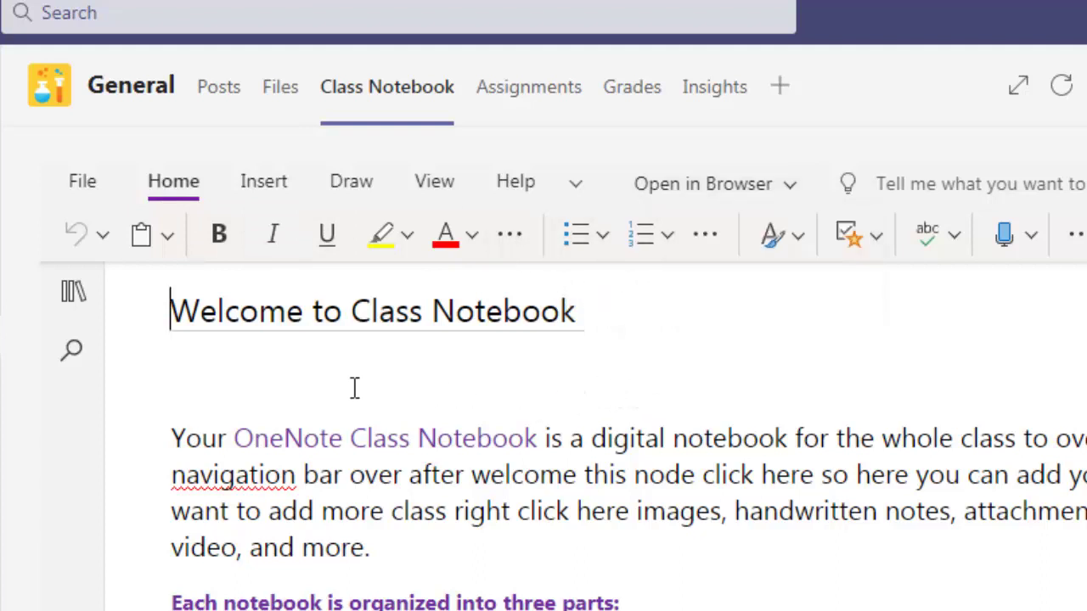
- Restore the notebook navigation, widen the section list, and expand the _Content Library group
left_click(73, 296)
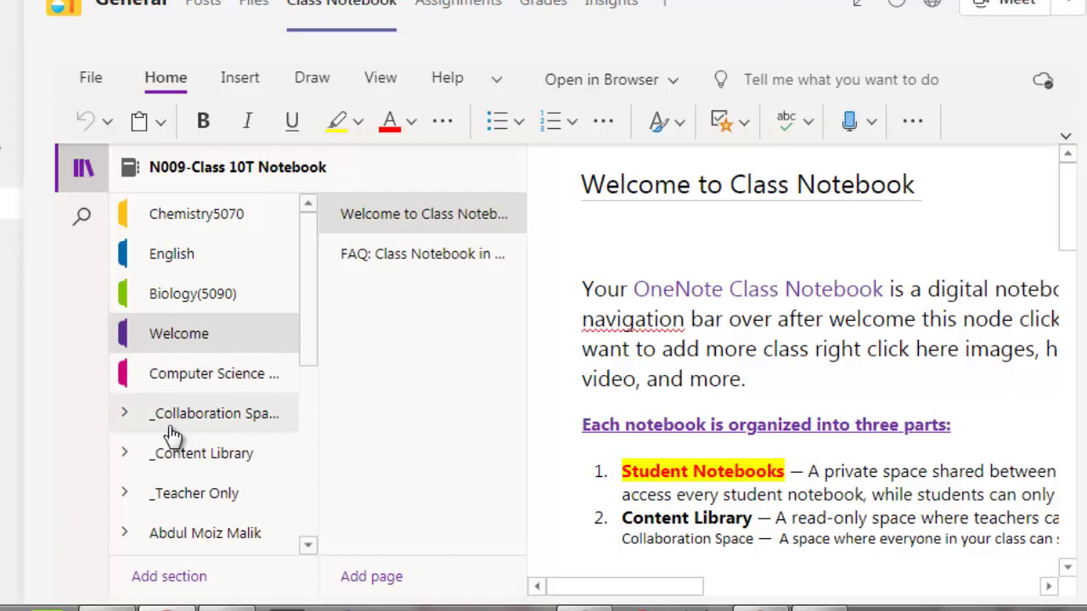
left_click_drag(309, 327, 313, 398)
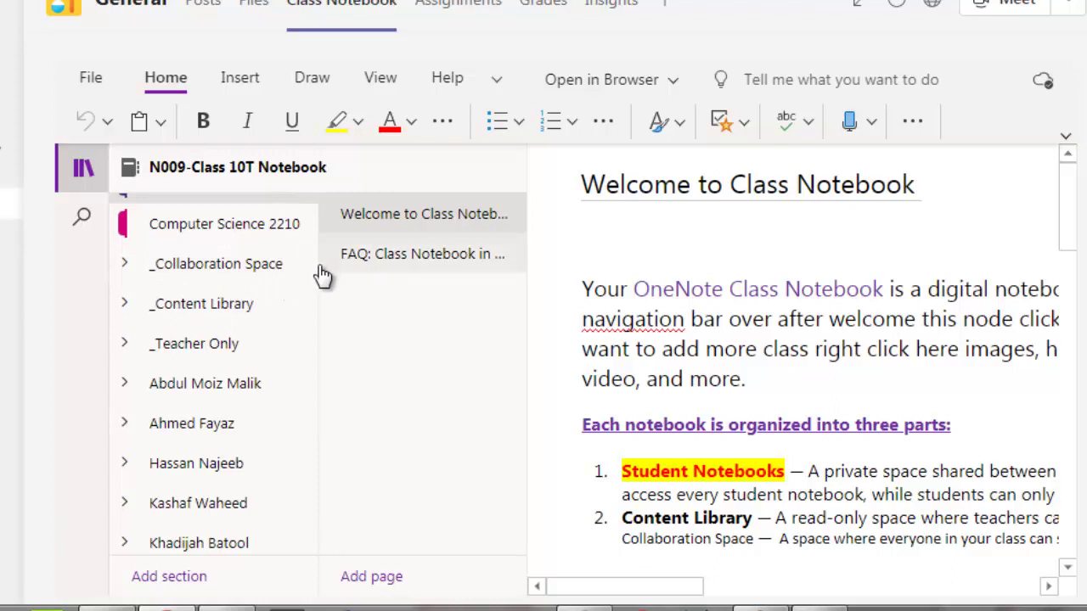
left_click_drag(322, 267, 393, 271)
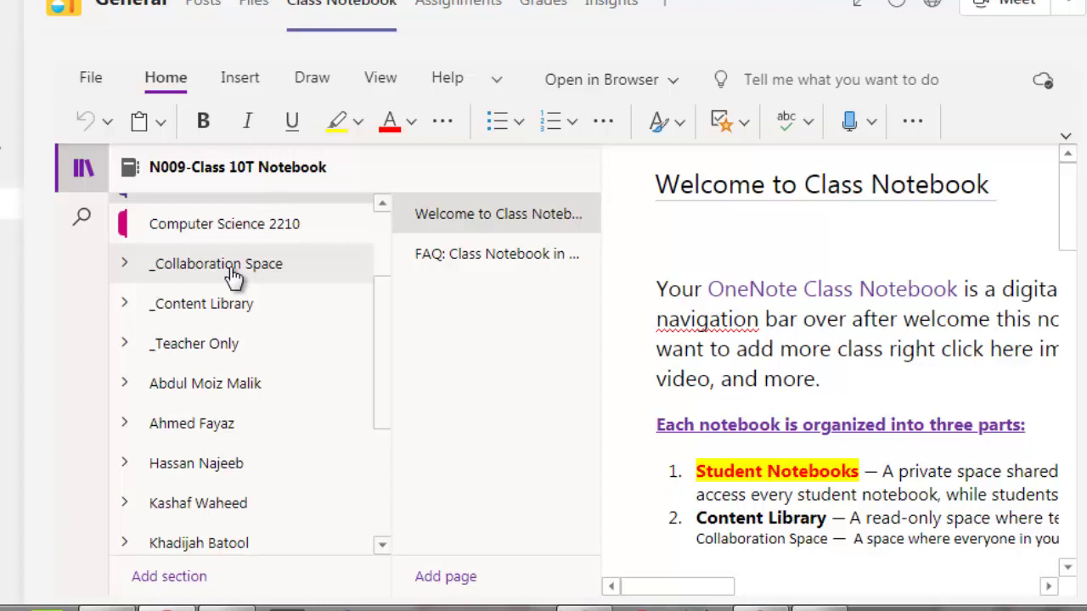
left_click(203, 316)
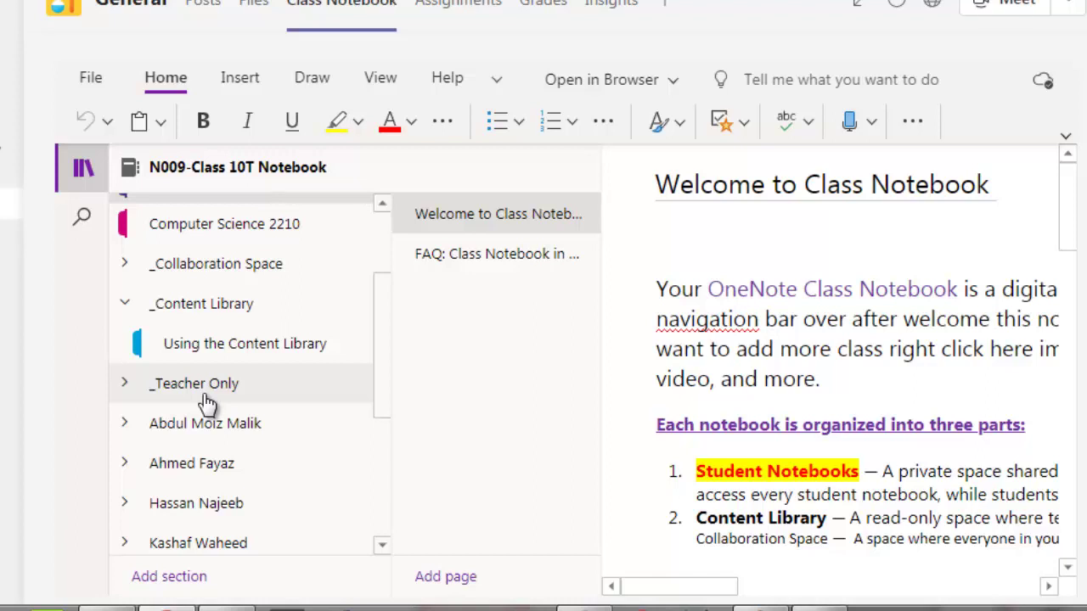
- Expand the first student's section group and look over its Quizzes section options
left_click_drag(381, 368, 385, 419)
left_click(124, 297)
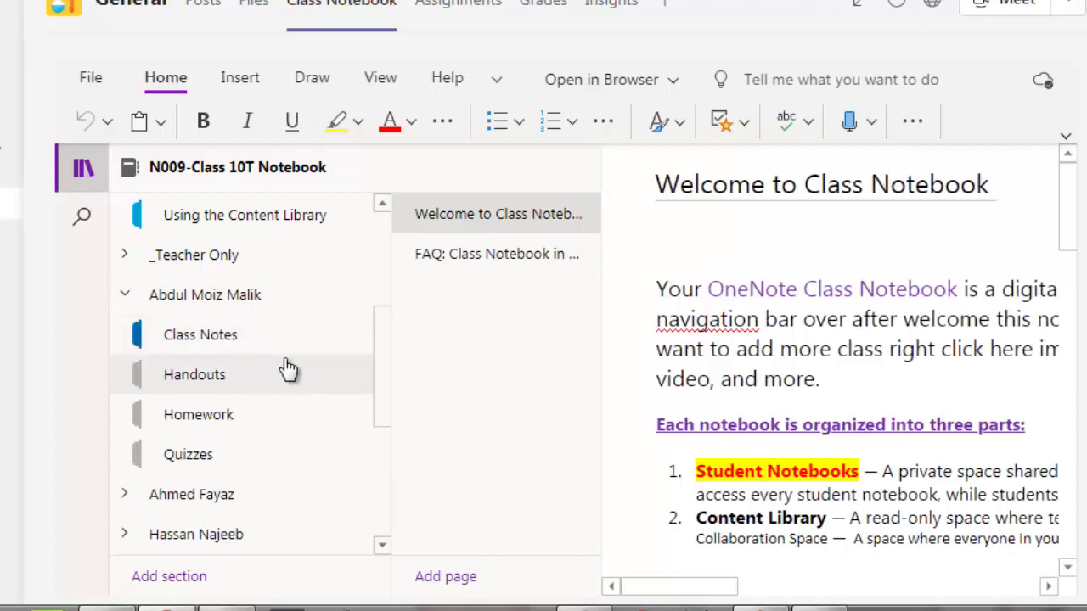
left_click_drag(380, 342, 383, 359)
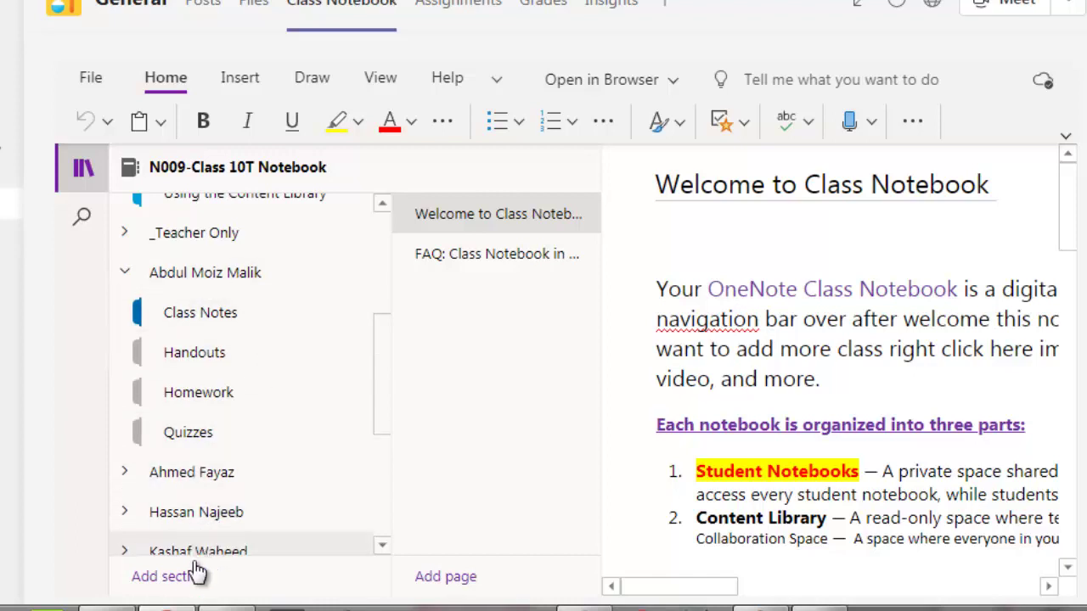
left_click(178, 434)
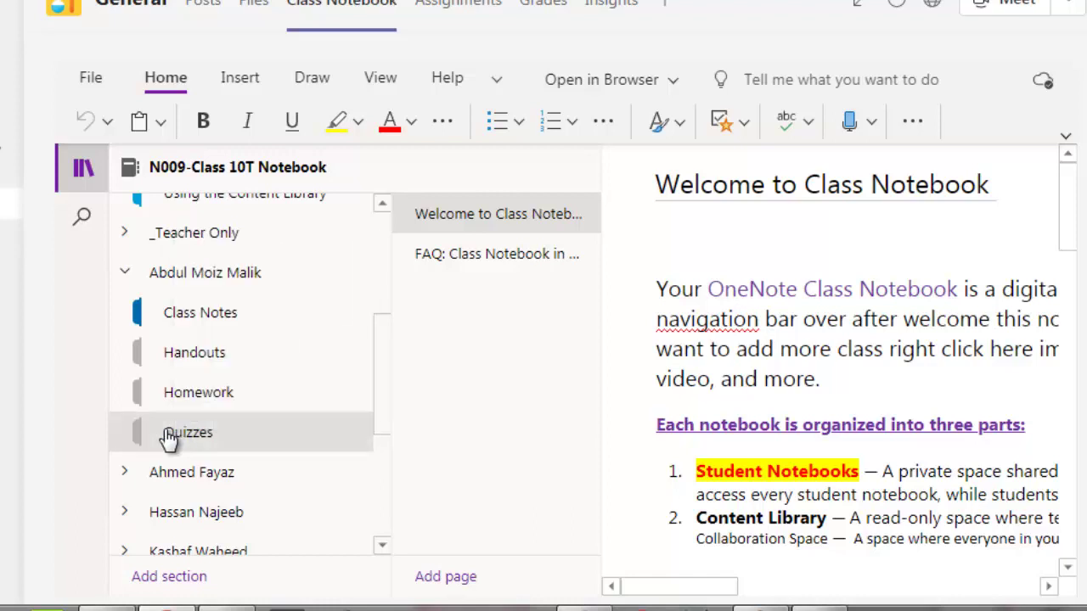
right_click(168, 440)
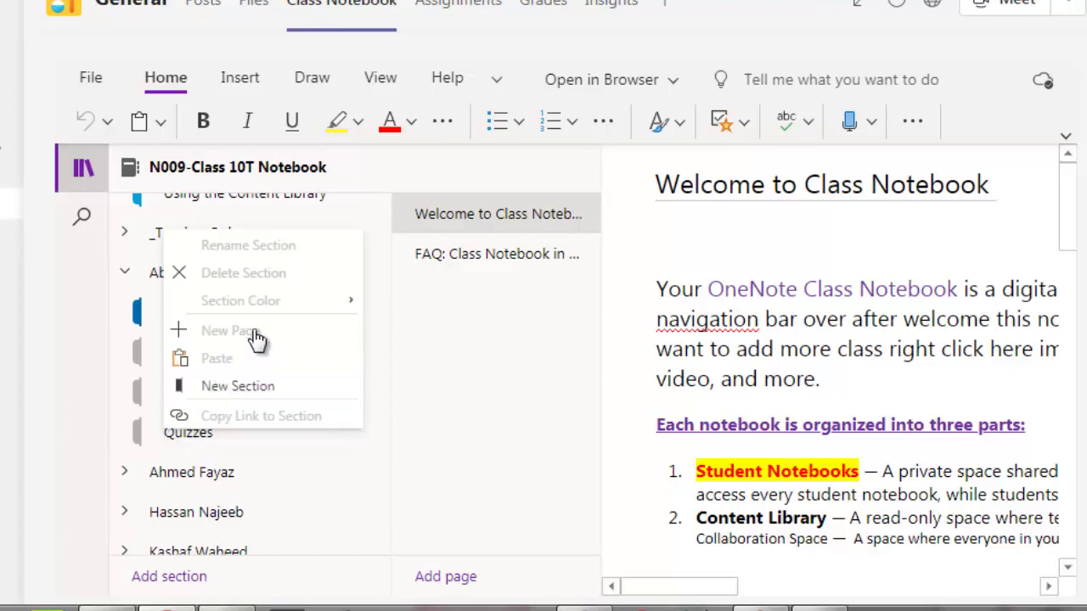
left_click(371, 328)
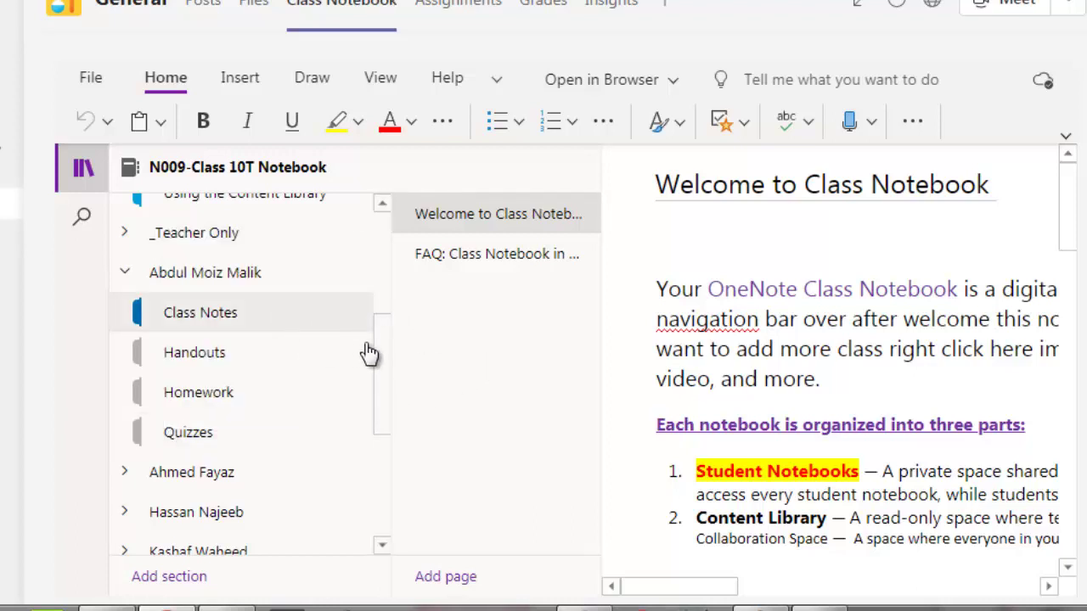
left_click_drag(381, 383, 381, 267)
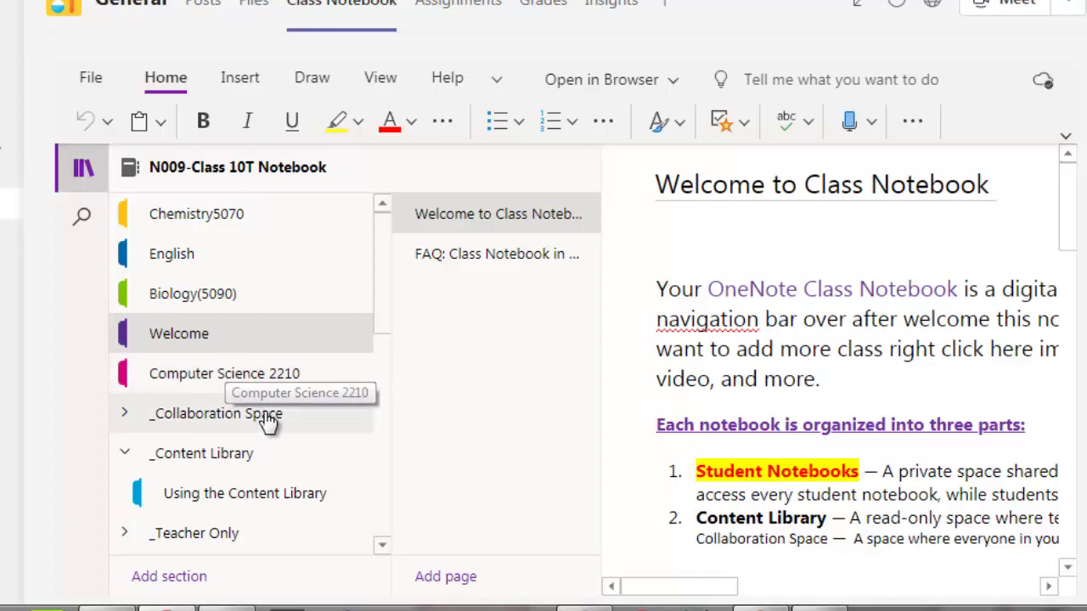
- Add a new notebook section named Physics
left_click(174, 577)
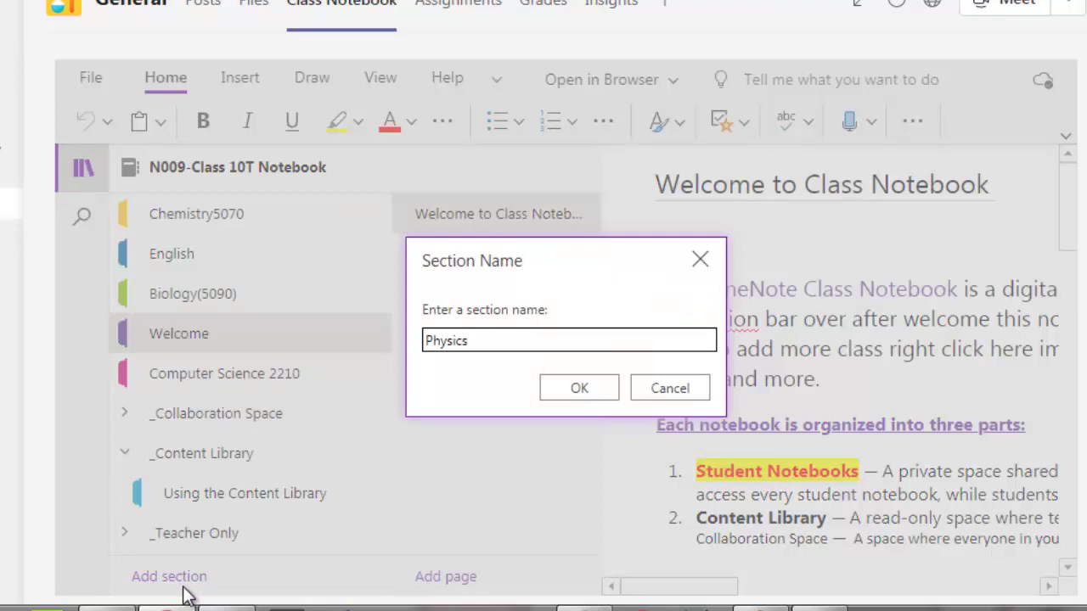
left_click(595, 390)
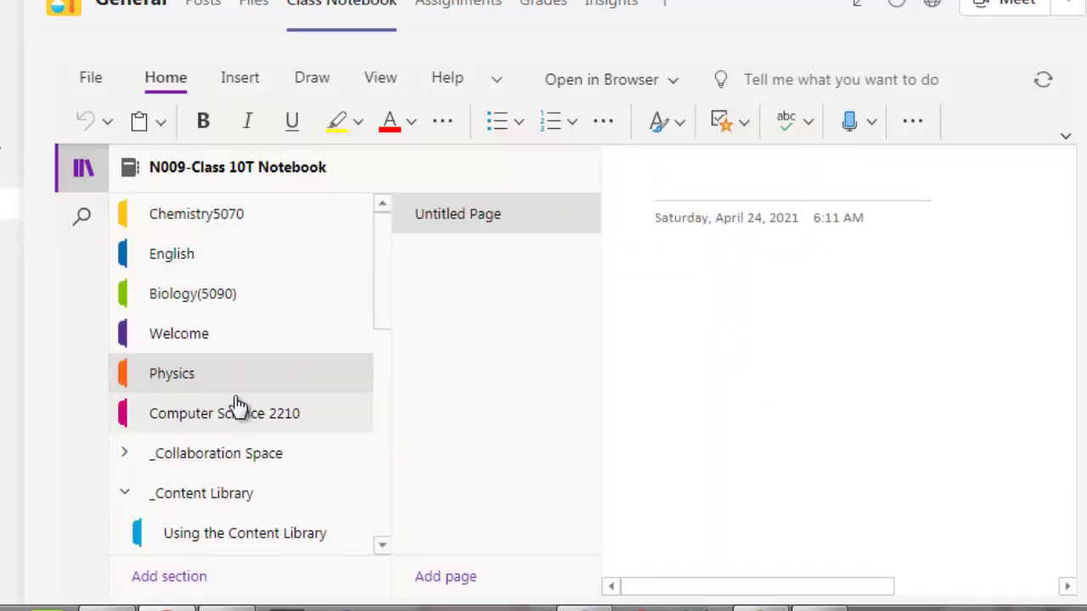
- Set the Physics section's Section Color to Green
right_click(174, 380)
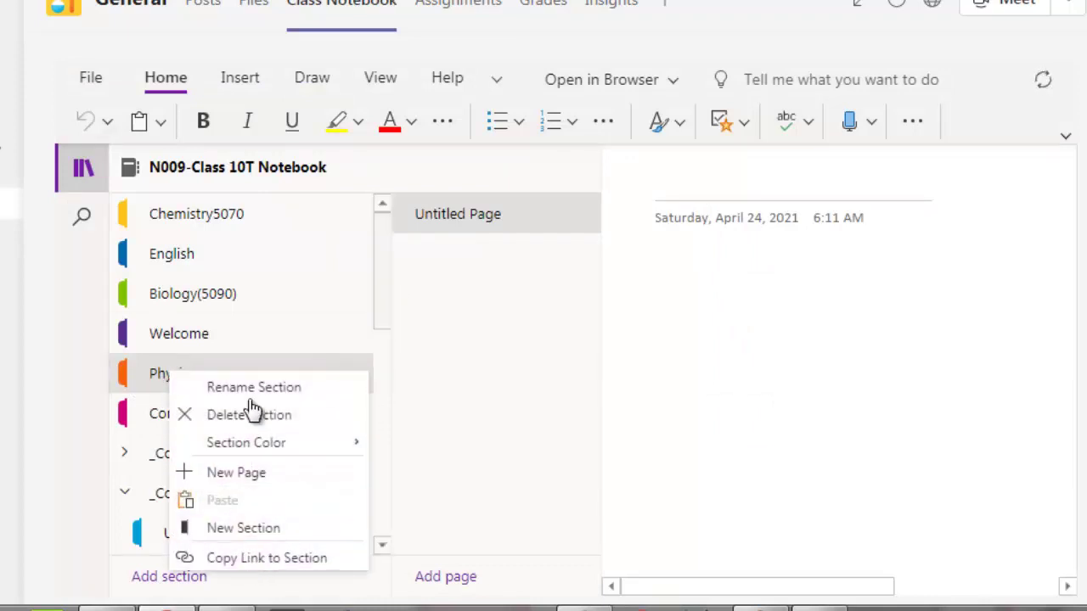
scroll(152, 392, "down", 1)
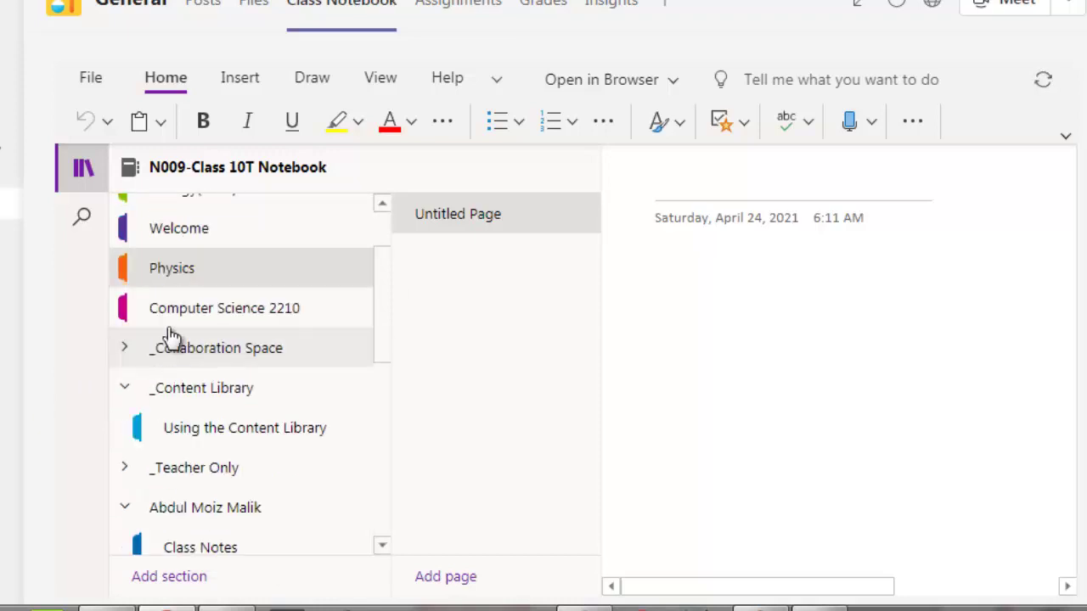
right_click(128, 270)
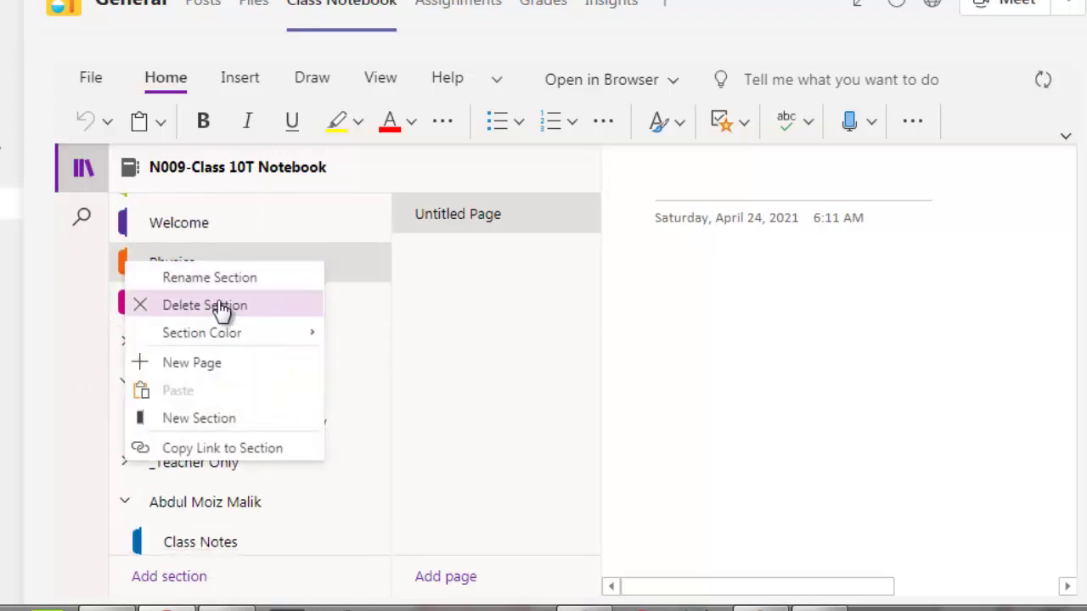
mouse_move(197, 336)
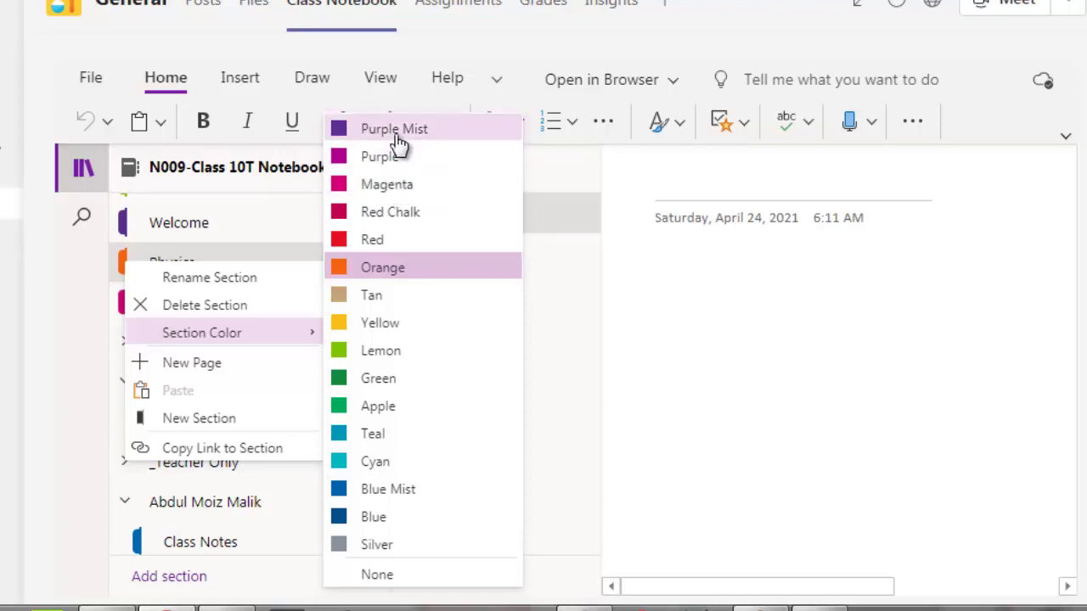
left_click(377, 386)
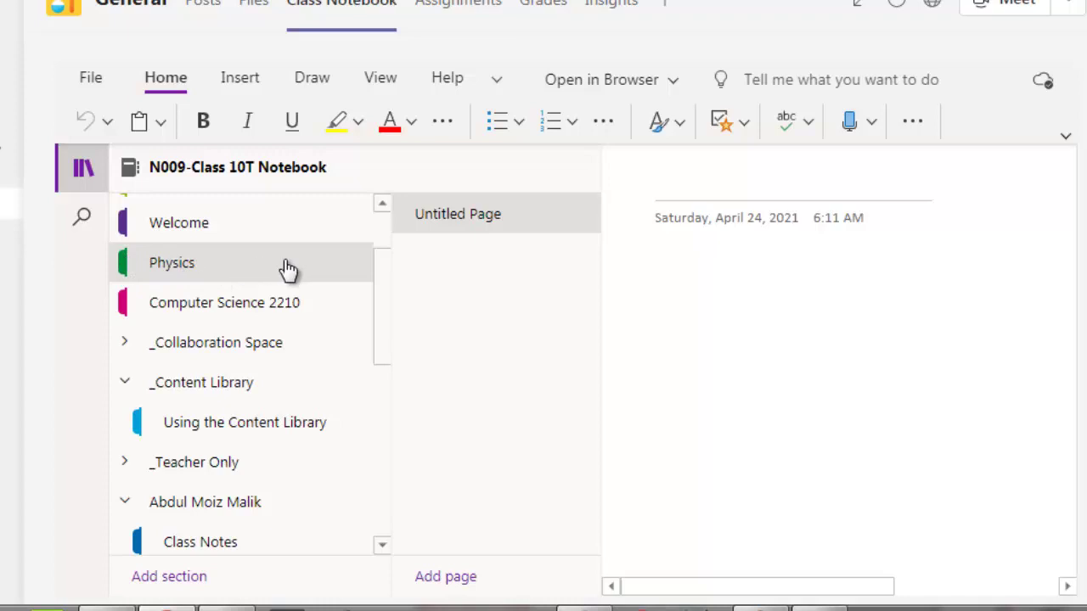
scroll(273, 318, "up", 3)
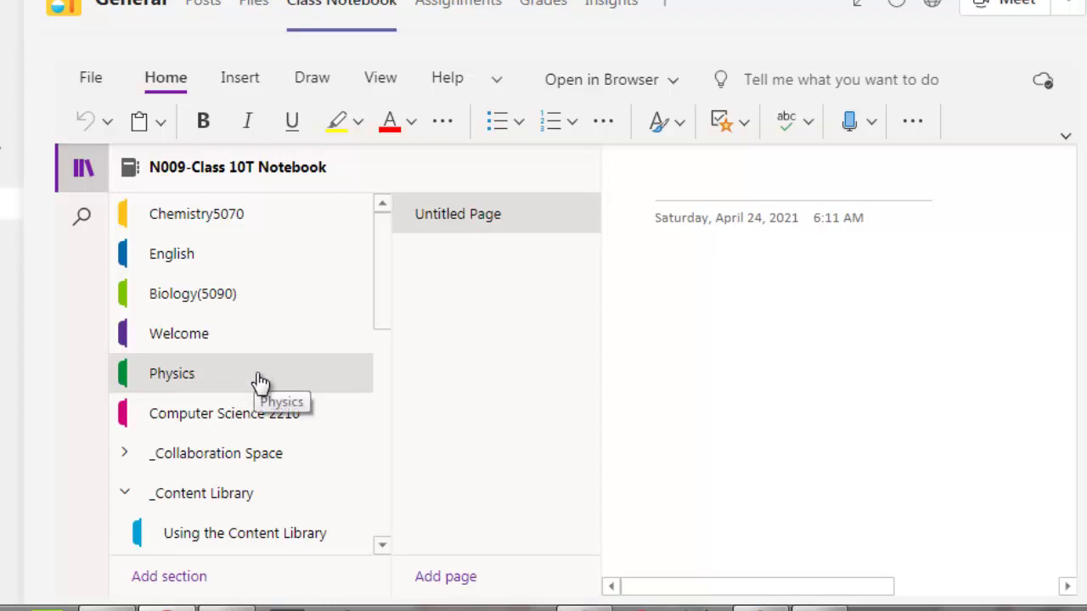
scroll(254, 382, "down", 3)
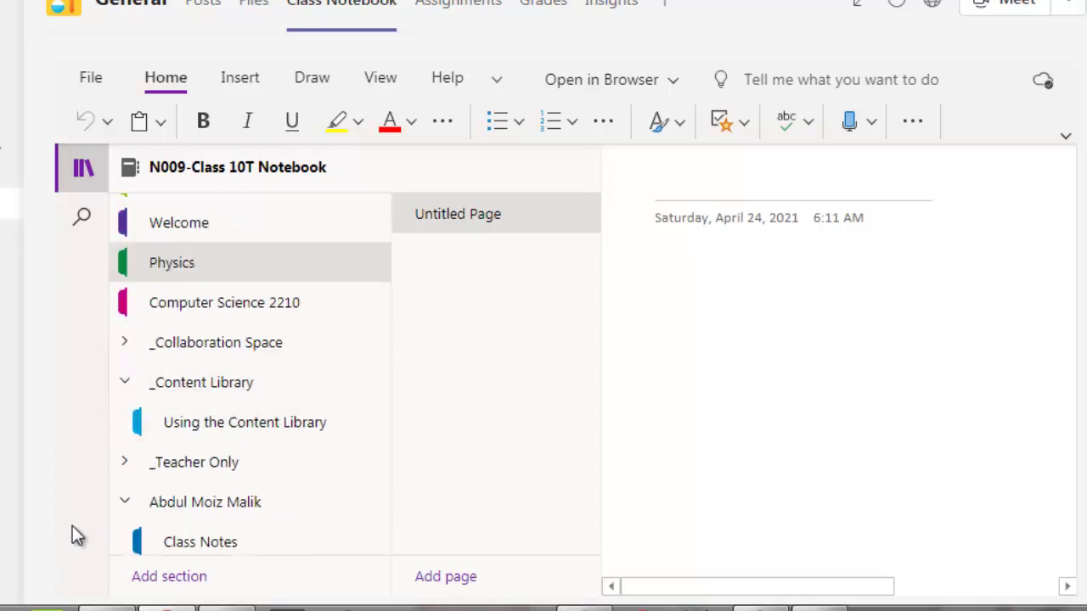
scroll(373, 467, "up", 3)
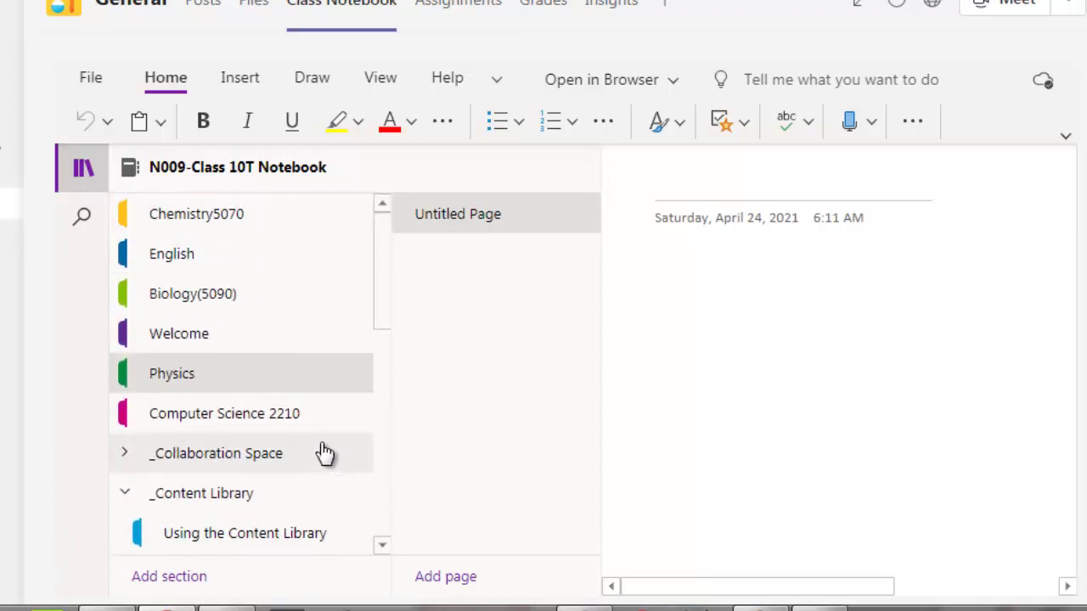
- Open Computer Science 2210 and its 23-04-2021 High level and low level languages page
left_click(222, 416)
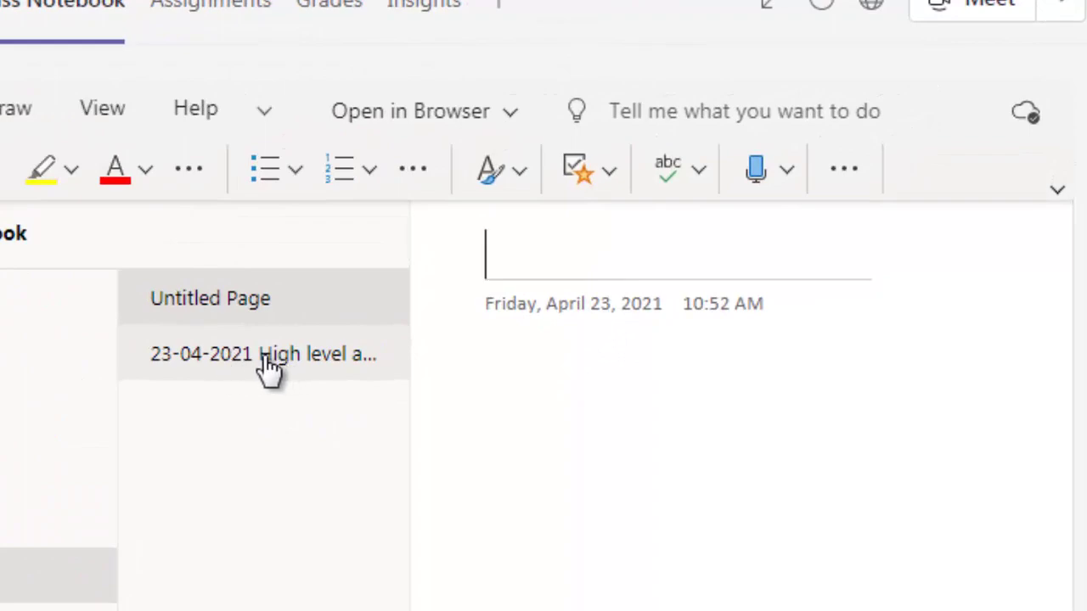
left_click(266, 367)
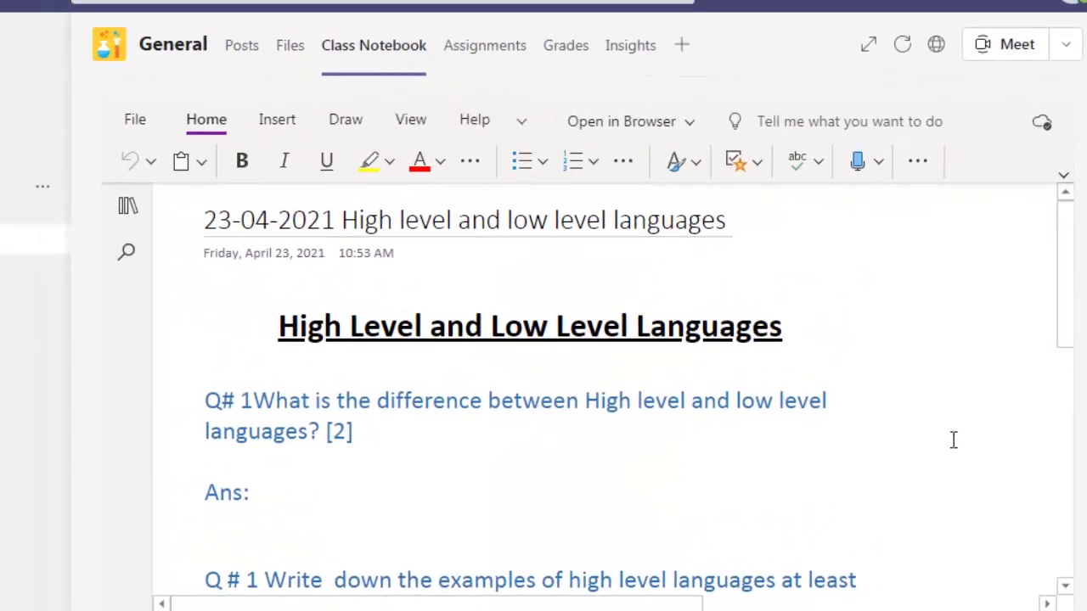
mouse_move(1067, 303)
left_mouse_down()
mouse_move(1069, 442)
mouse_move(1069, 282)
left_mouse_up()
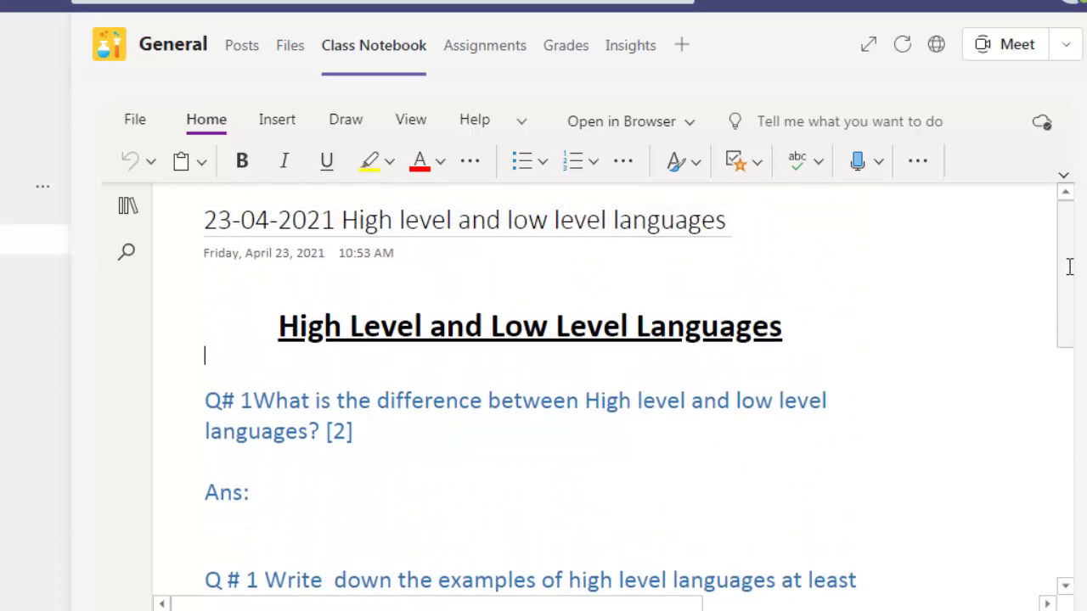
mouse_move(1069, 266)
left_mouse_down()
mouse_move(1073, 377)
mouse_move(1062, 276)
left_mouse_up()
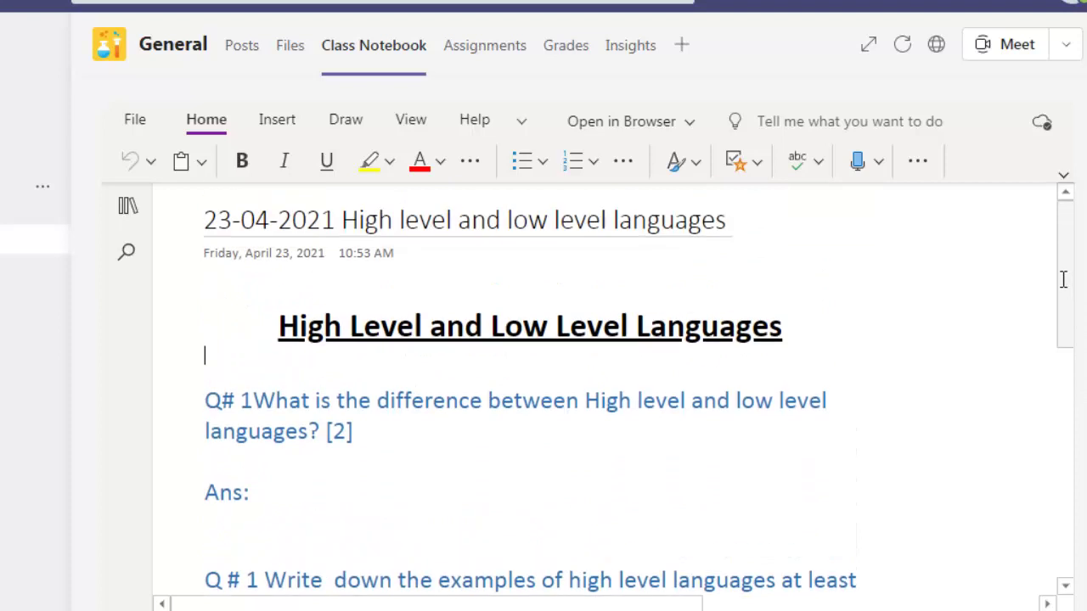
left_click(389, 164)
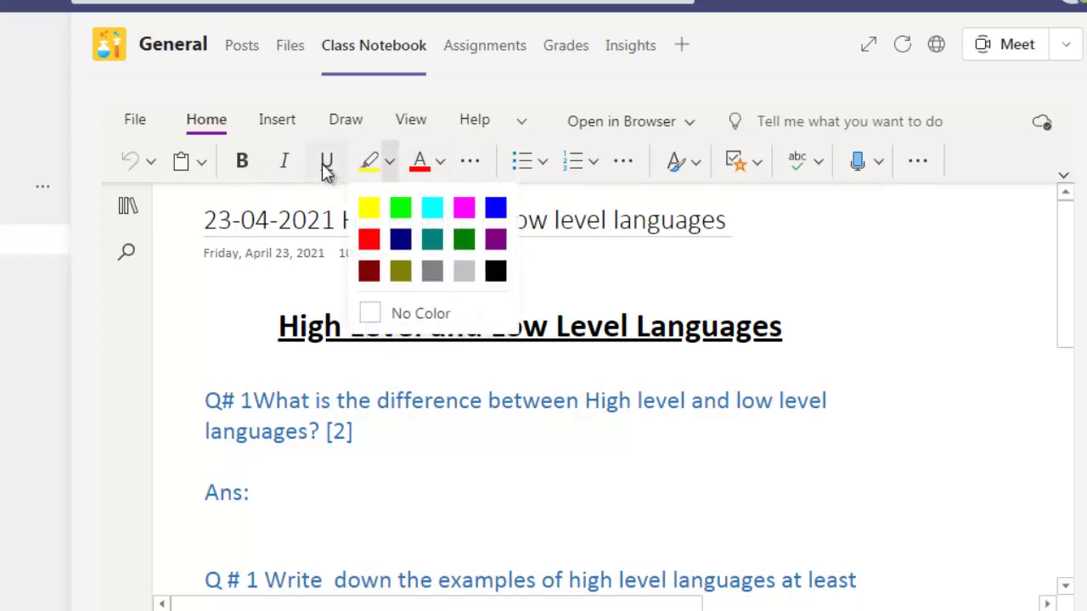
left_click(471, 166)
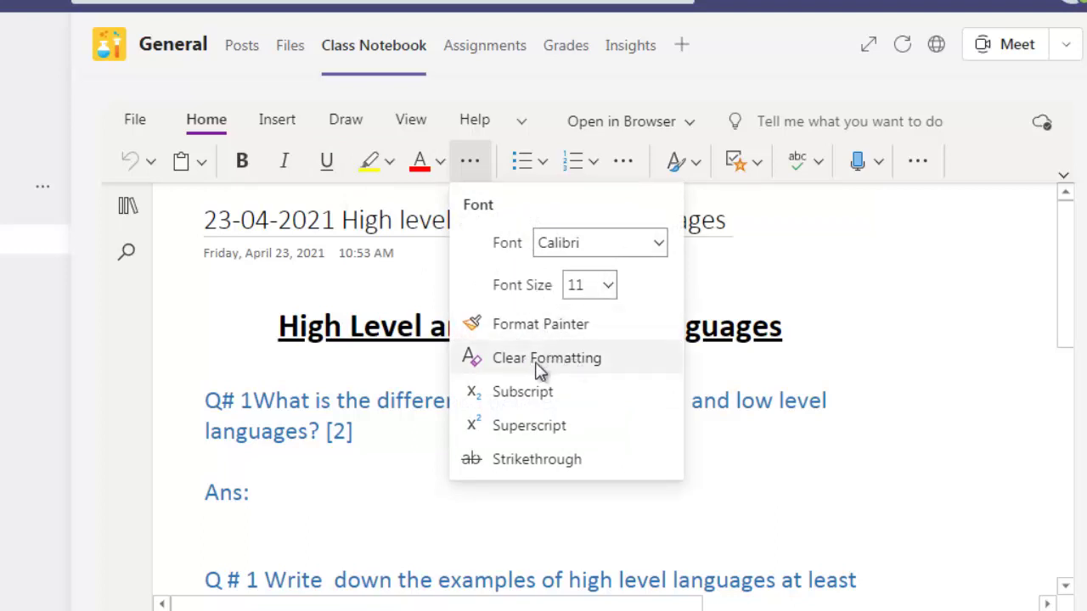
left_click(396, 292)
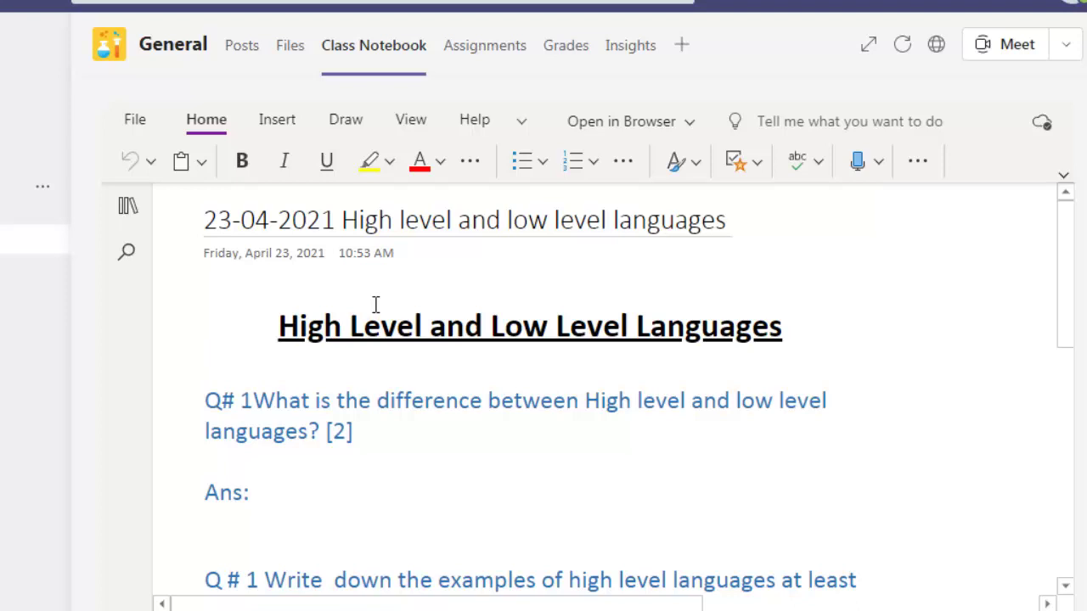
- On the Insert tab, look through the Math, Emoji and overflow insert options
left_click(281, 123)
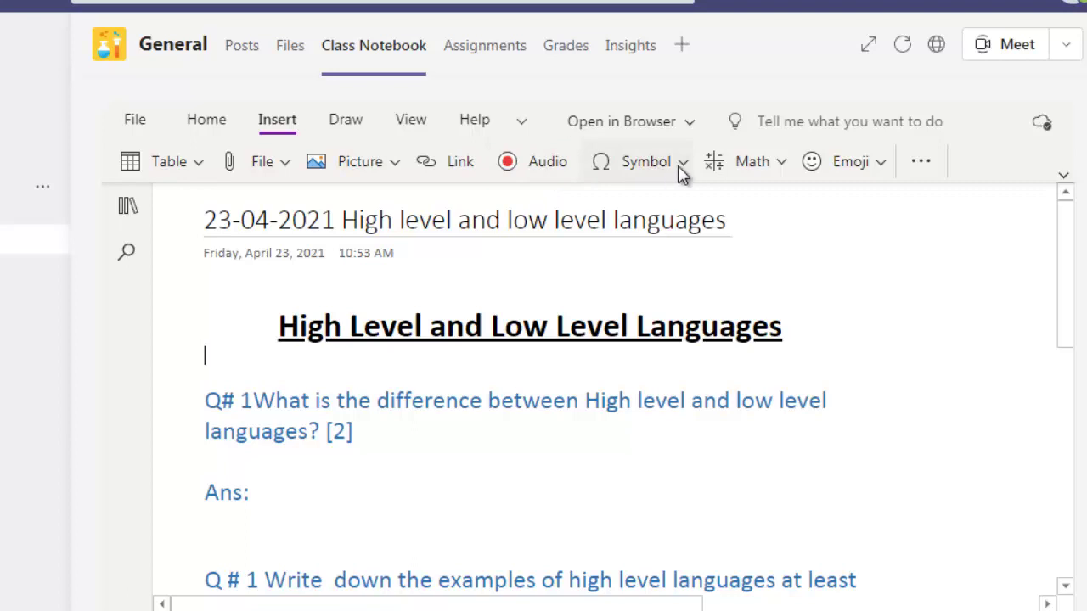
left_click(781, 166)
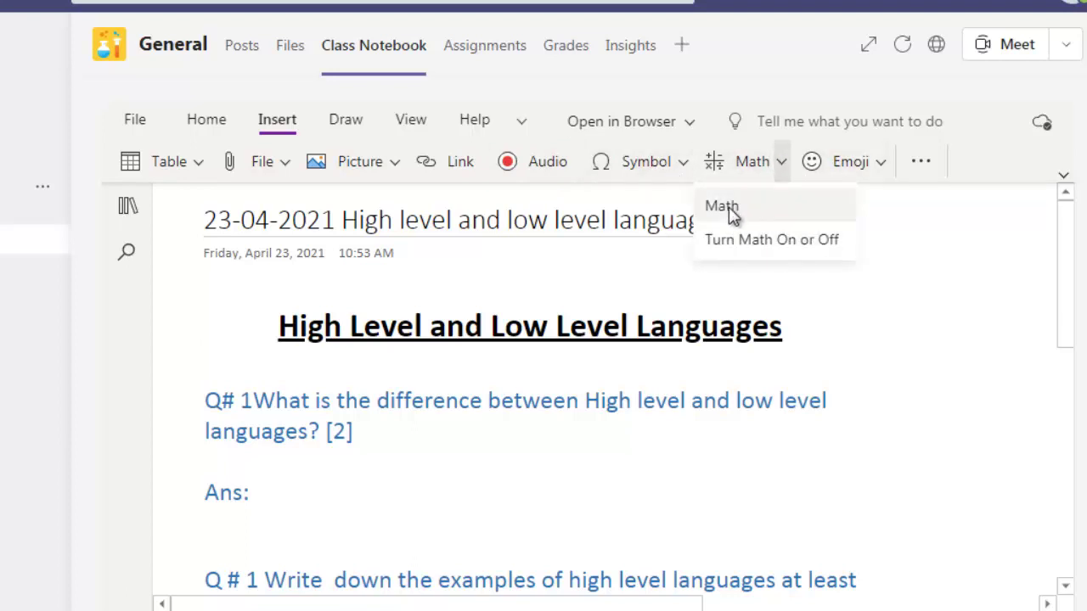
left_click(881, 163)
left_click(925, 162)
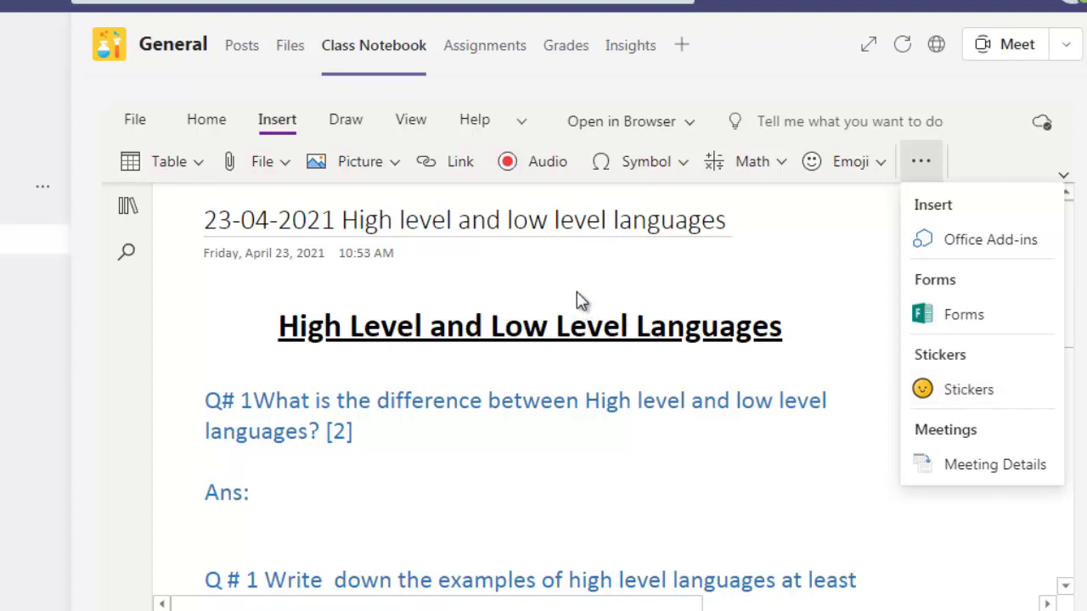
- Look over the Draw tab's pen thickness choices without picking one, then switch to View
left_click(339, 136)
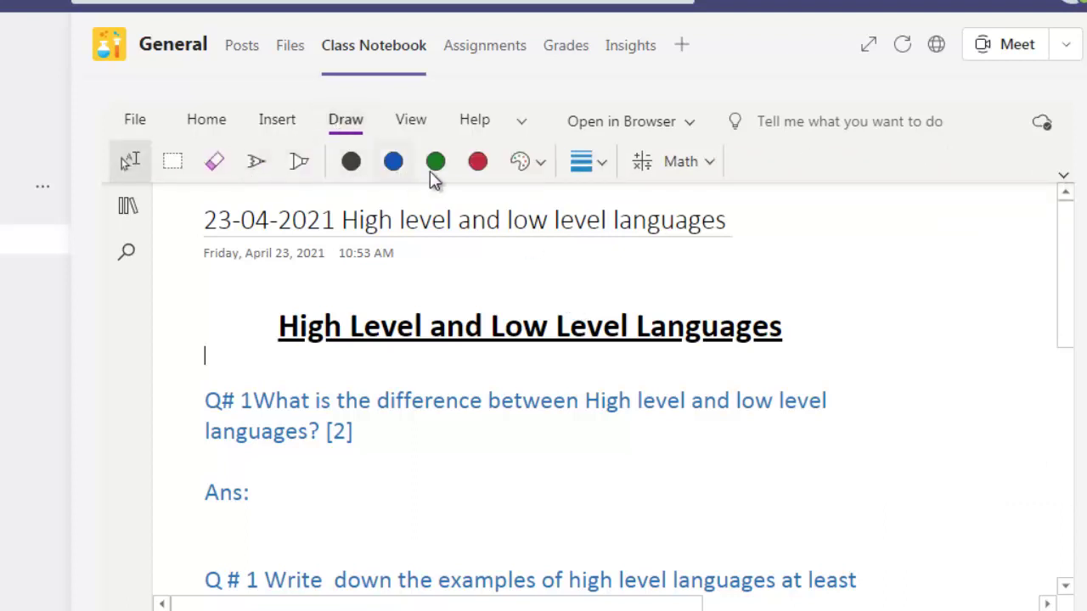
left_click(606, 163)
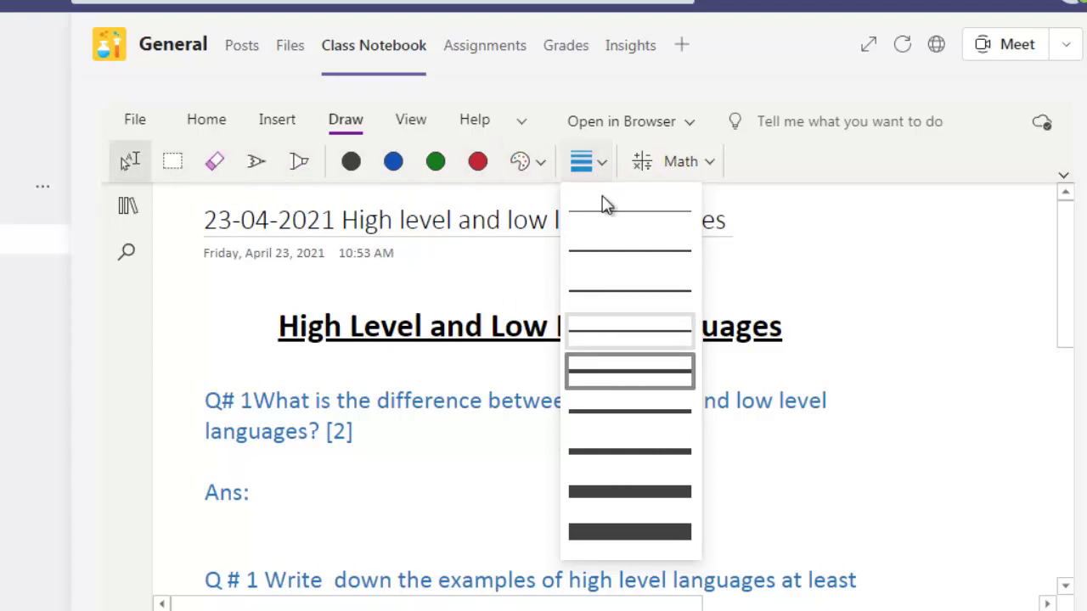
left_click(887, 222)
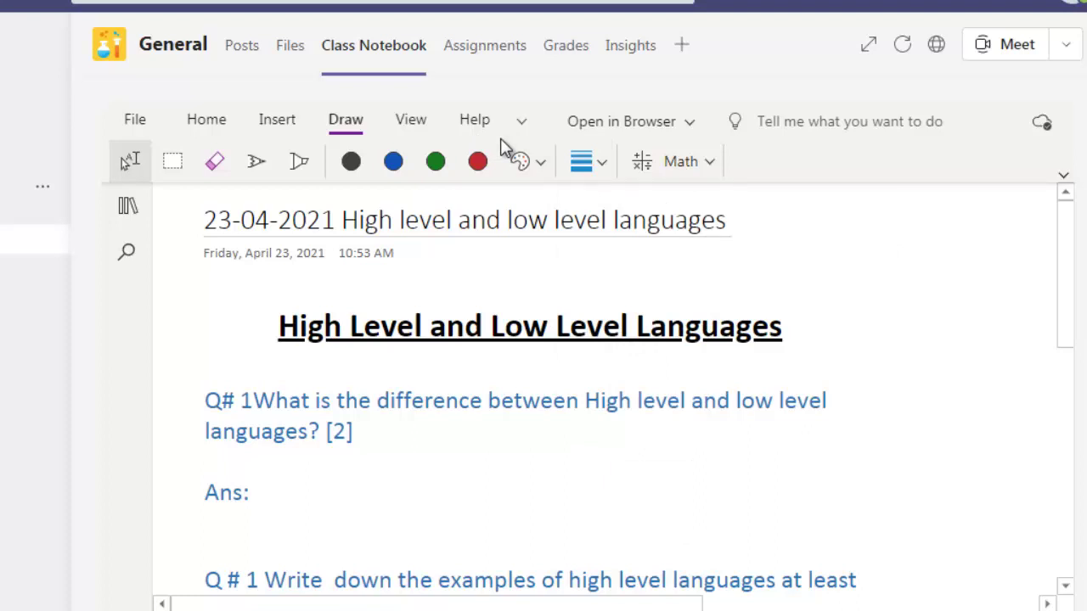
left_click(410, 120)
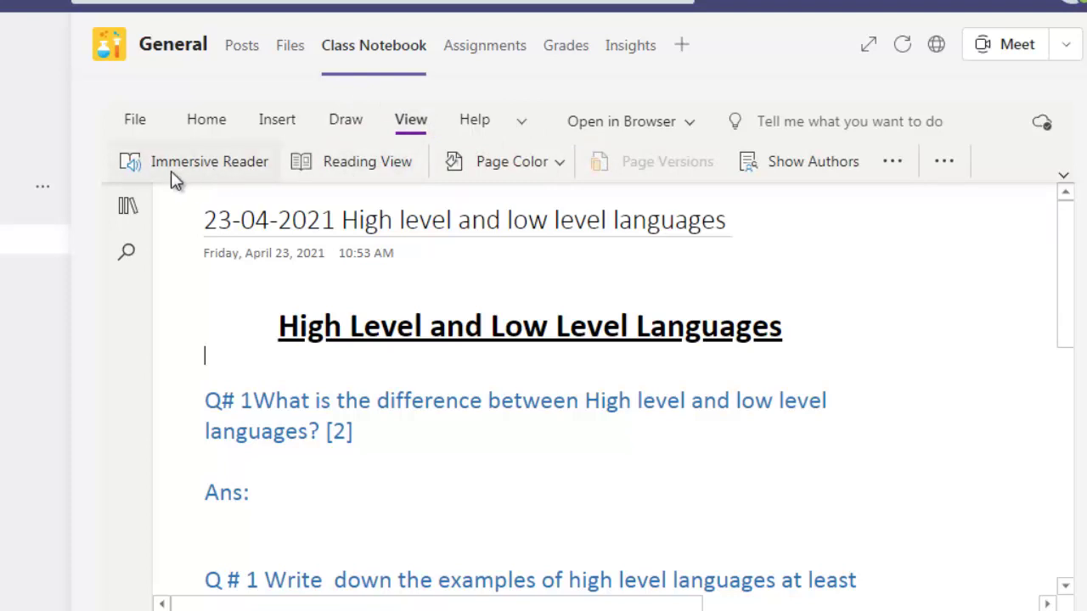
- Set the page colour to Silver after briefly trying Lemon Lime
left_click(560, 163)
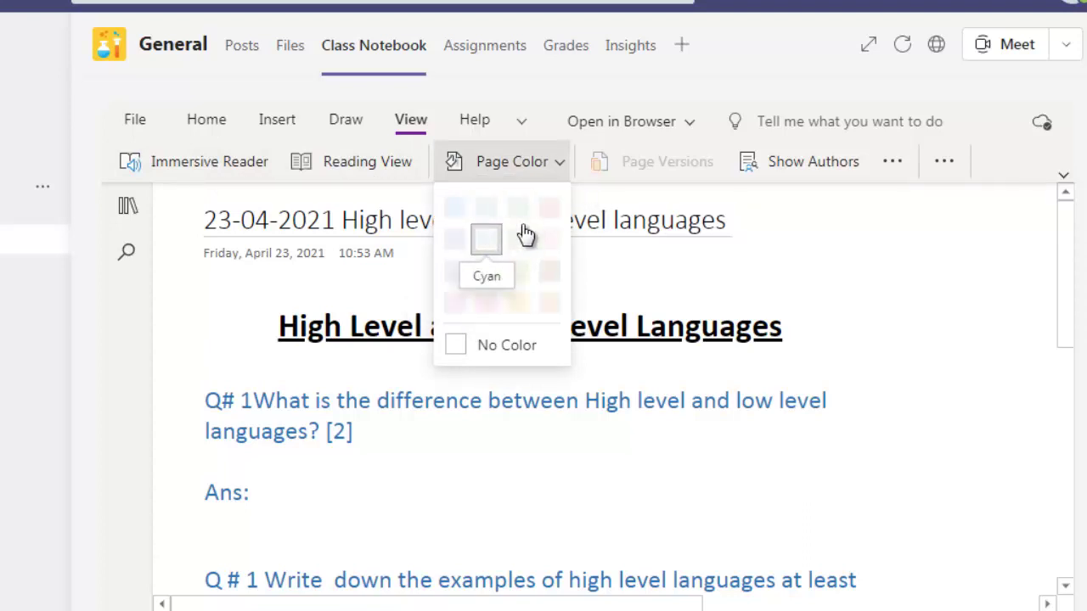
left_click(528, 268)
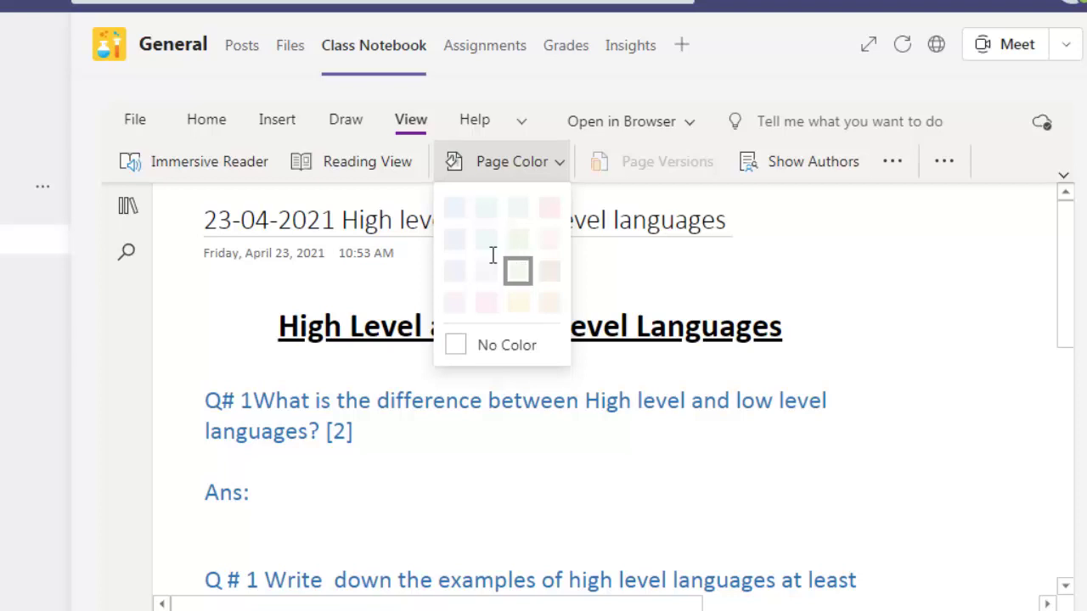
left_click(556, 160)
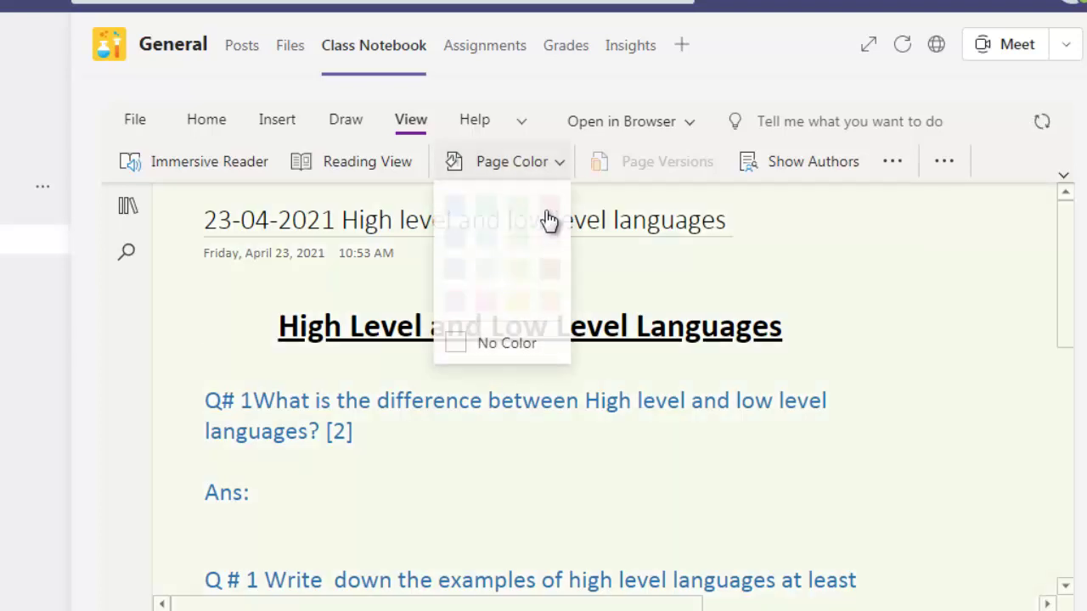
left_click(467, 280)
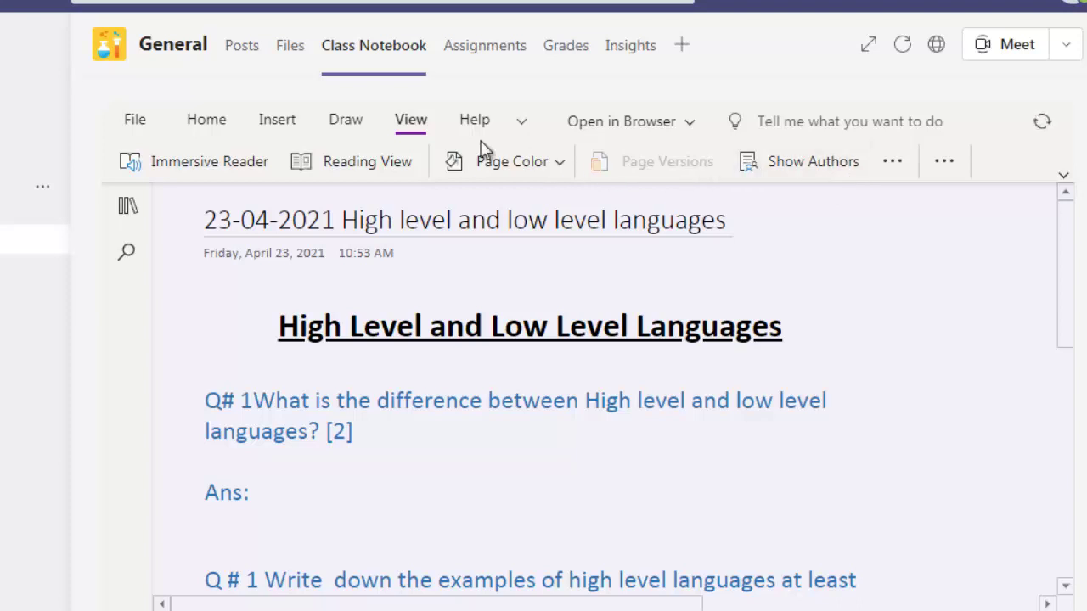
- From the Class Notebook tools, choose Distribute Page to list the student sections
left_click(521, 123)
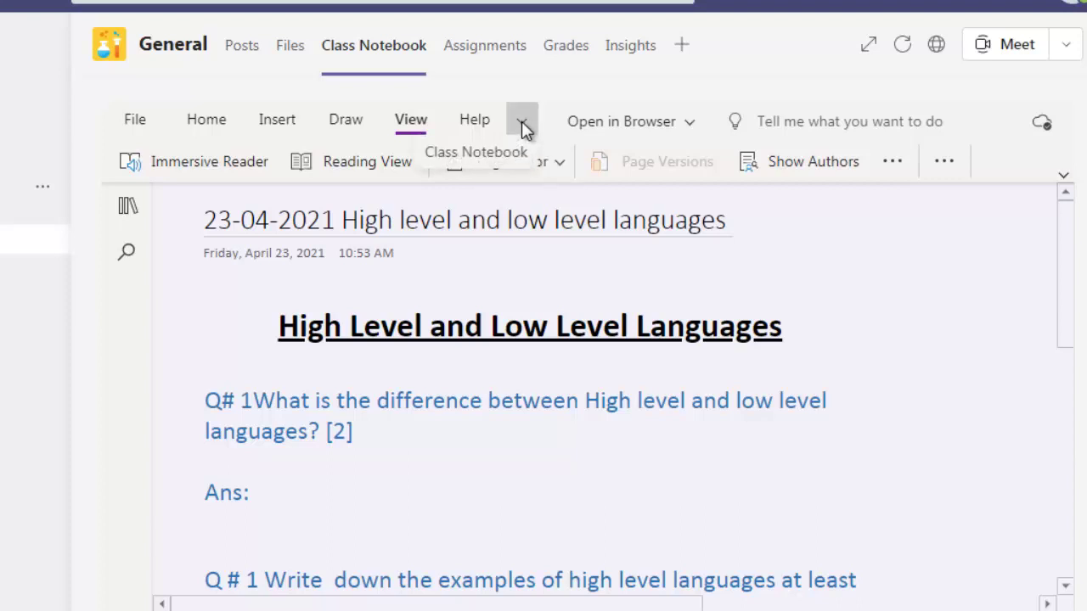
left_click(467, 161)
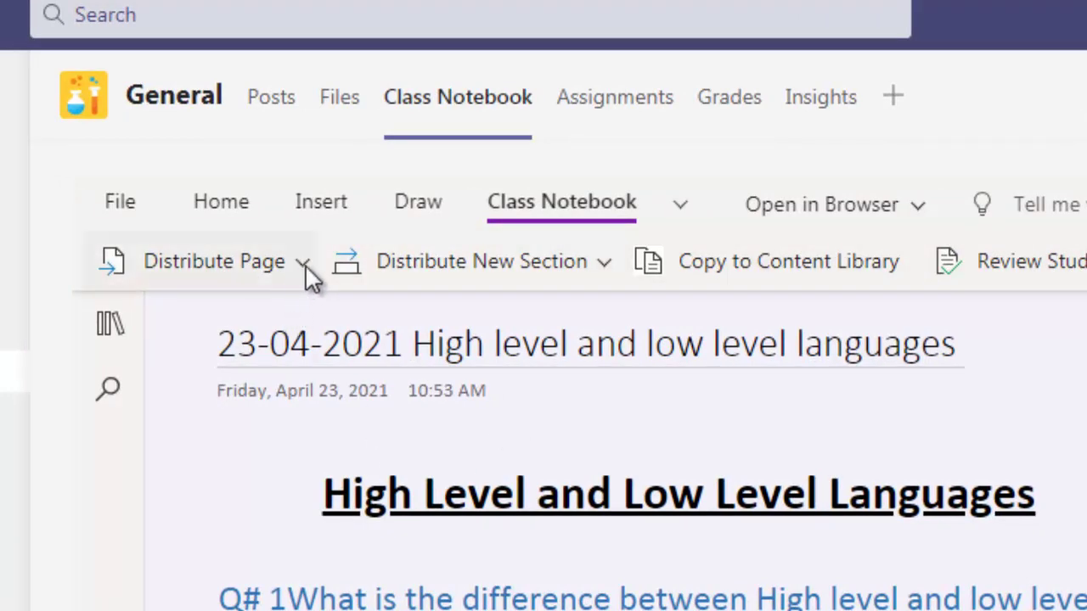
left_click(304, 265)
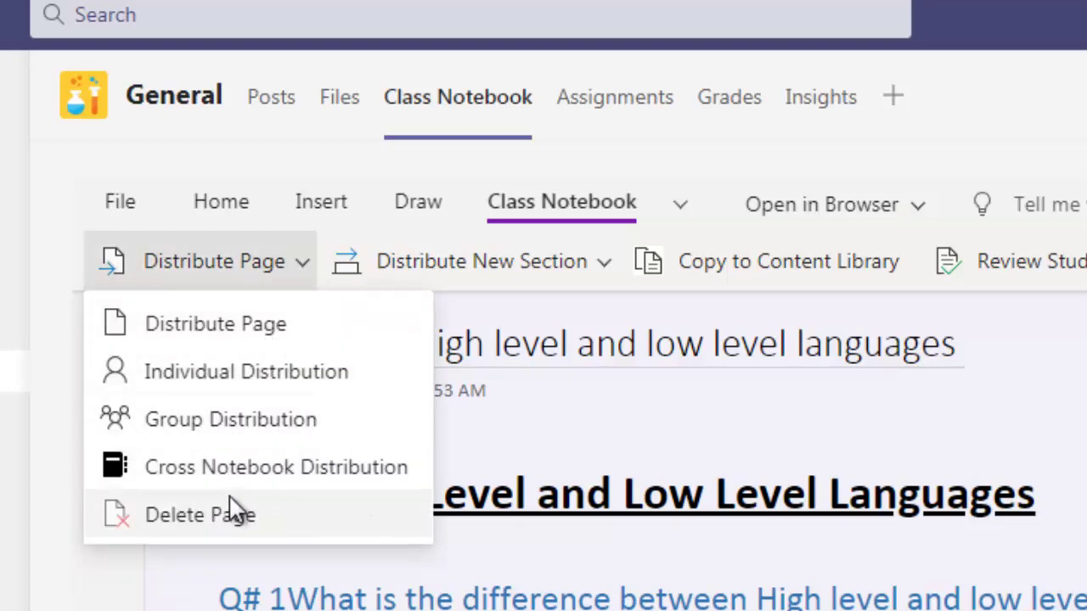
left_click(257, 338)
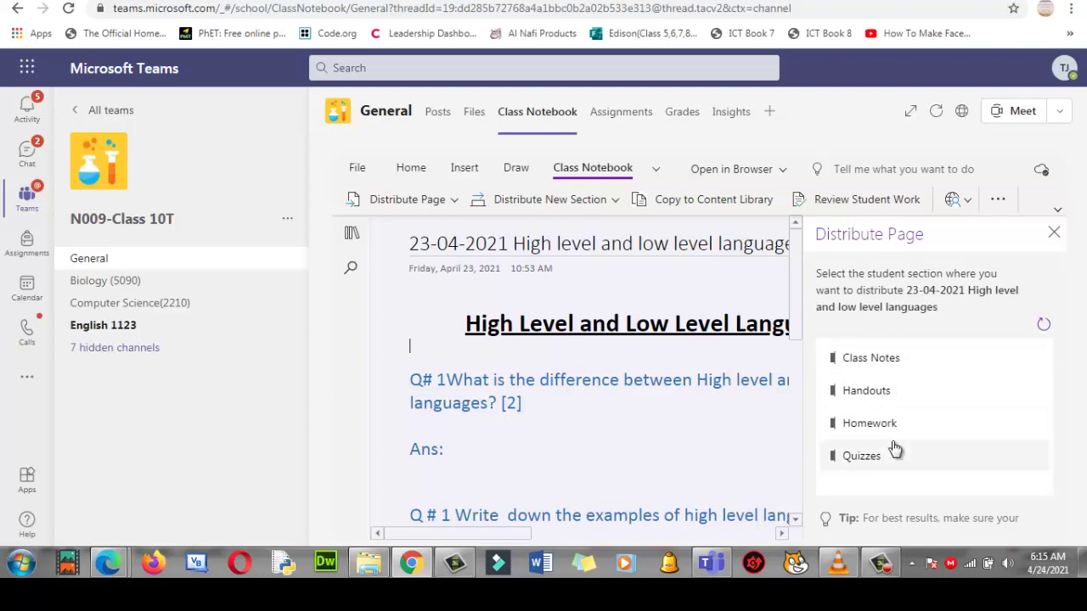
- Choose Handouts under Class Notes as the student section to receive the page
left_click(879, 363)
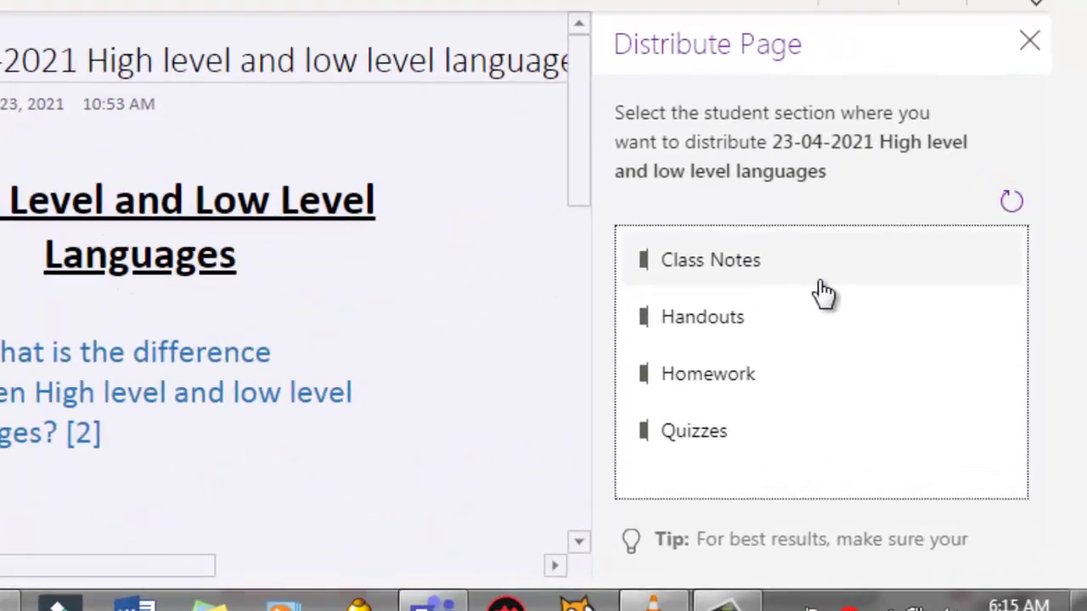
left_click(819, 316)
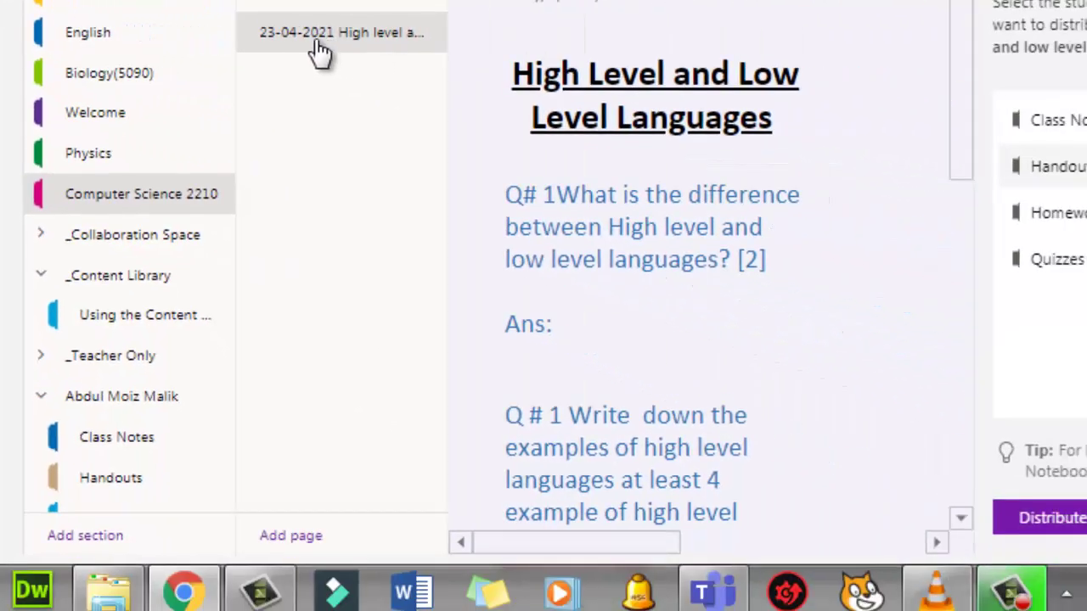
- Close the Distribute pane, reopen the 23-04-2021 page in Computer Science 2210, and show its distribution menu
left_click(1085, 5)
left_click(508, 42)
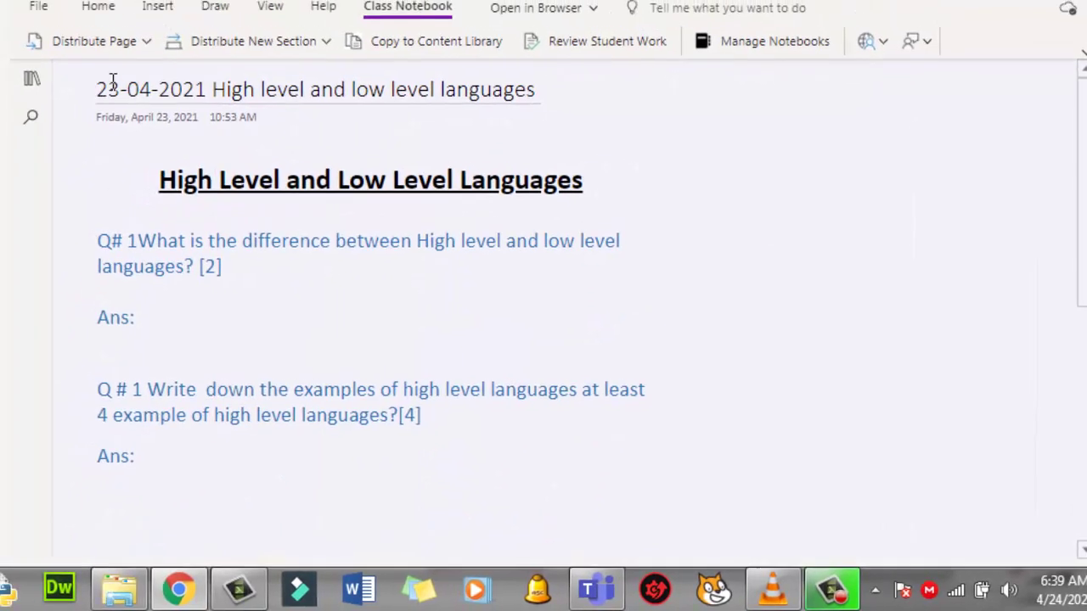
left_click(5, 65)
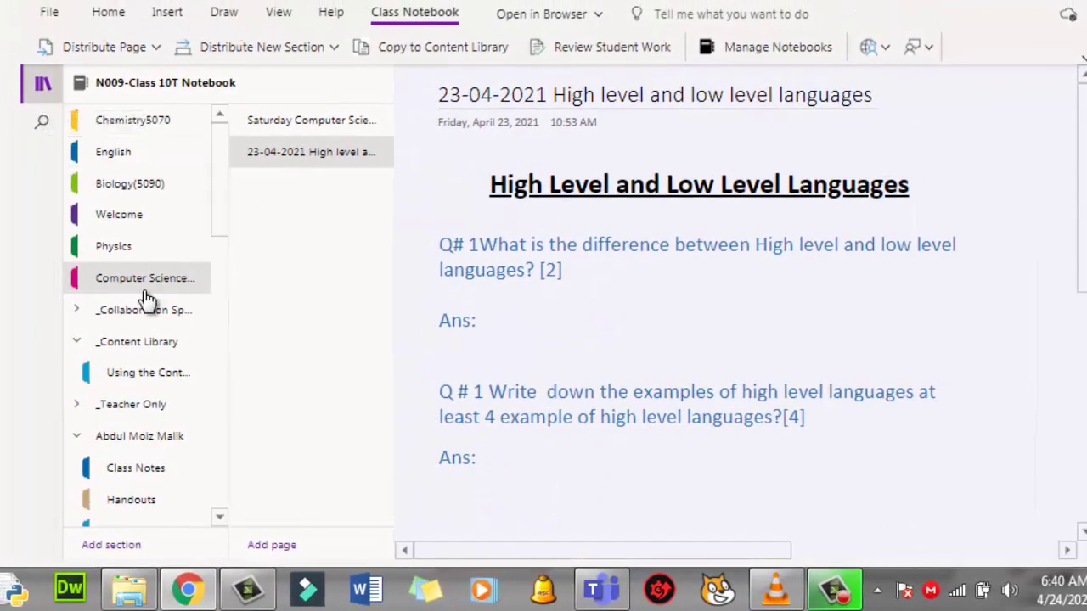
left_click(143, 286)
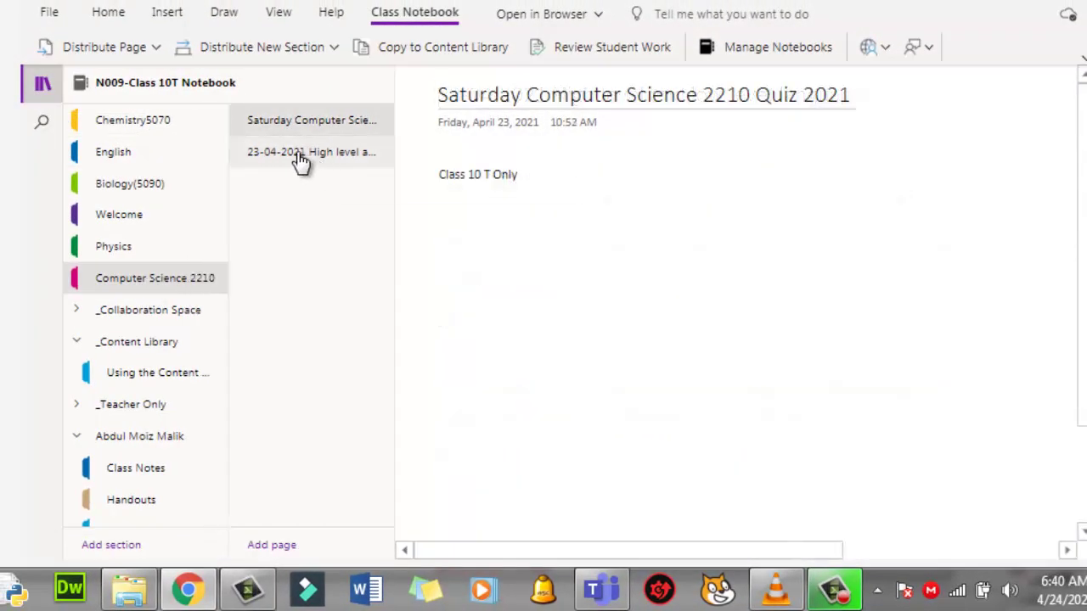
left_click(302, 162)
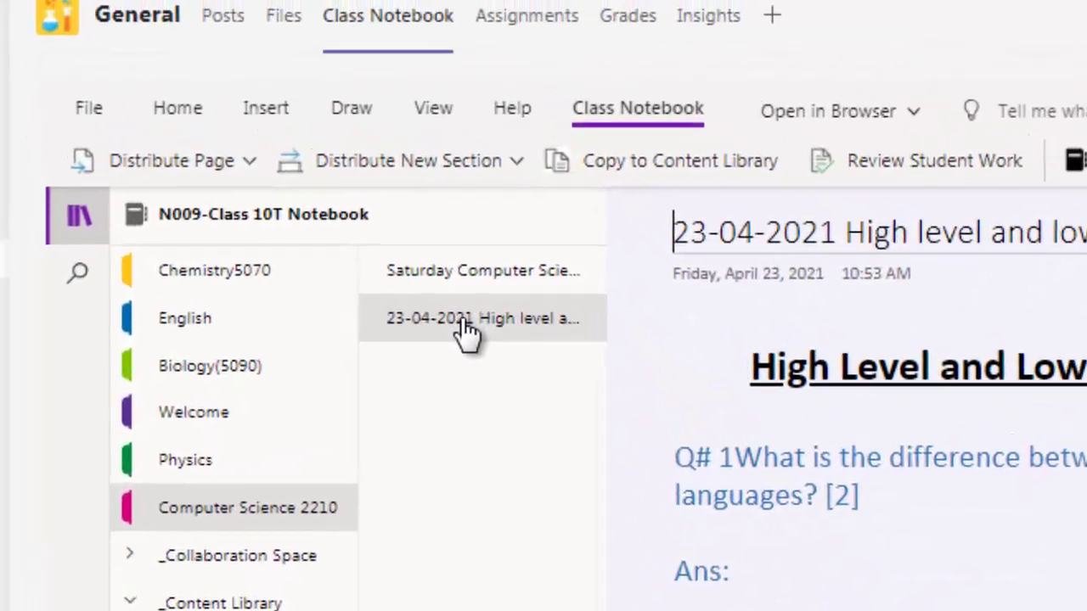
left_click(249, 161)
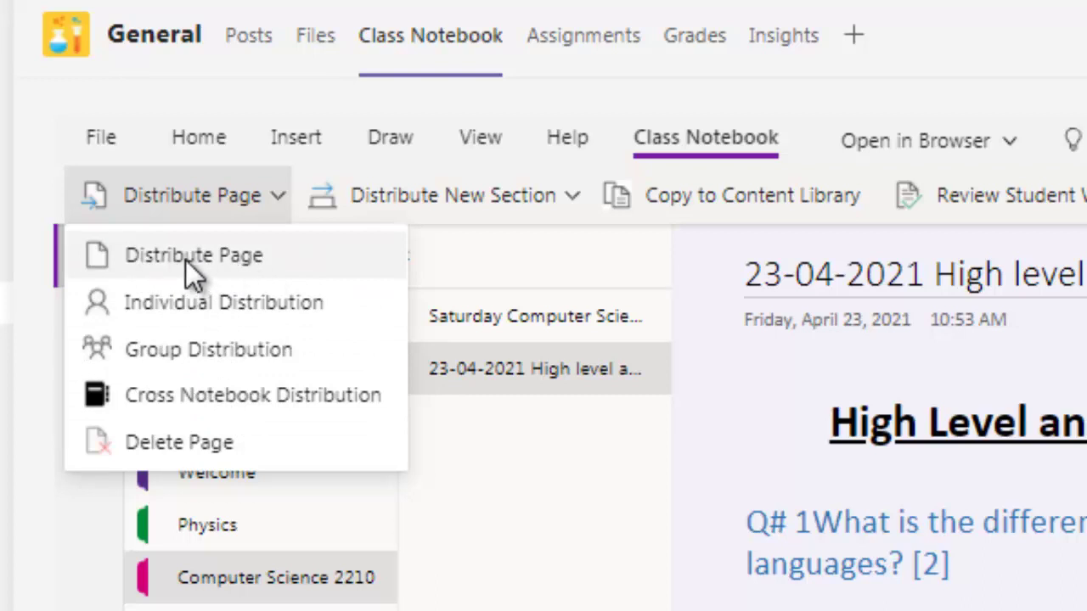
- Distribute the page to the Quizzes section of every student in N009-Class 10T Notebook
left_click(246, 259)
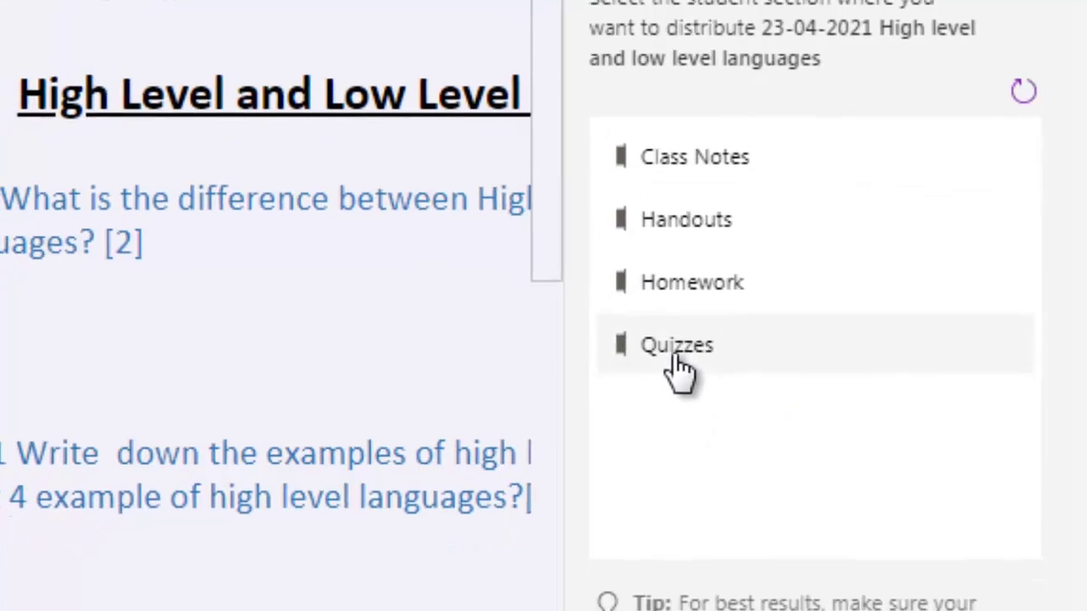
left_click(712, 285)
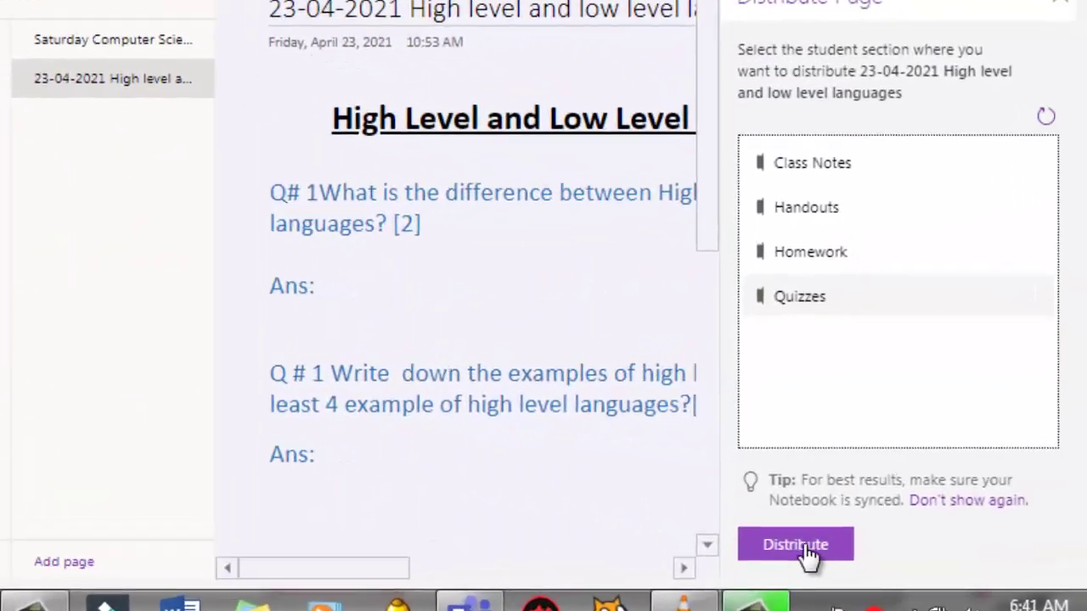
left_click(806, 552)
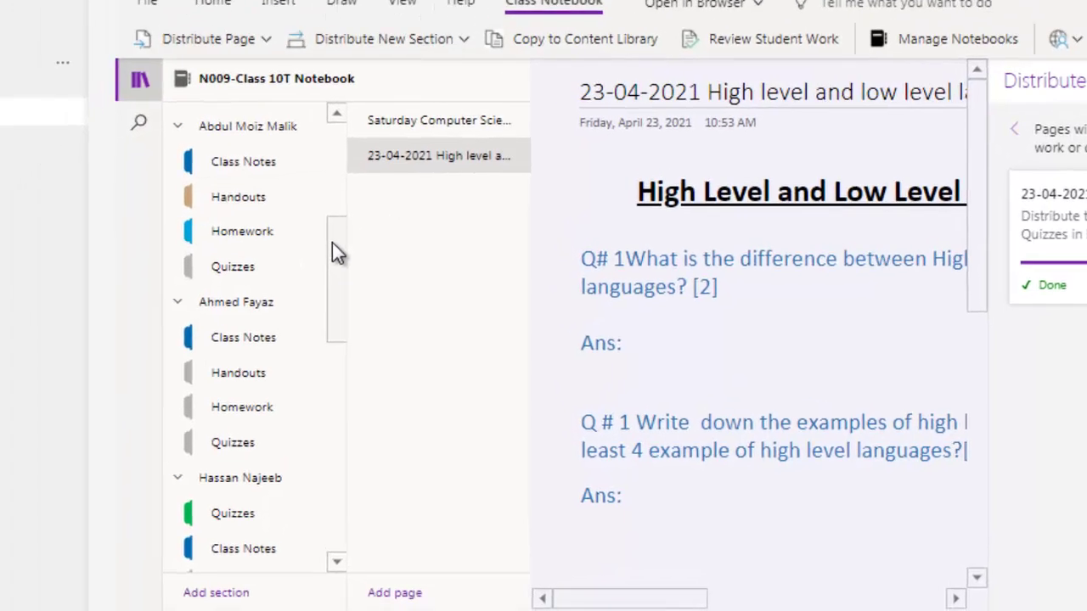
- Collapse the student groups and open the 23-04-2021 page in one student's Quizzes section
scroll(180, 145, "down", 3)
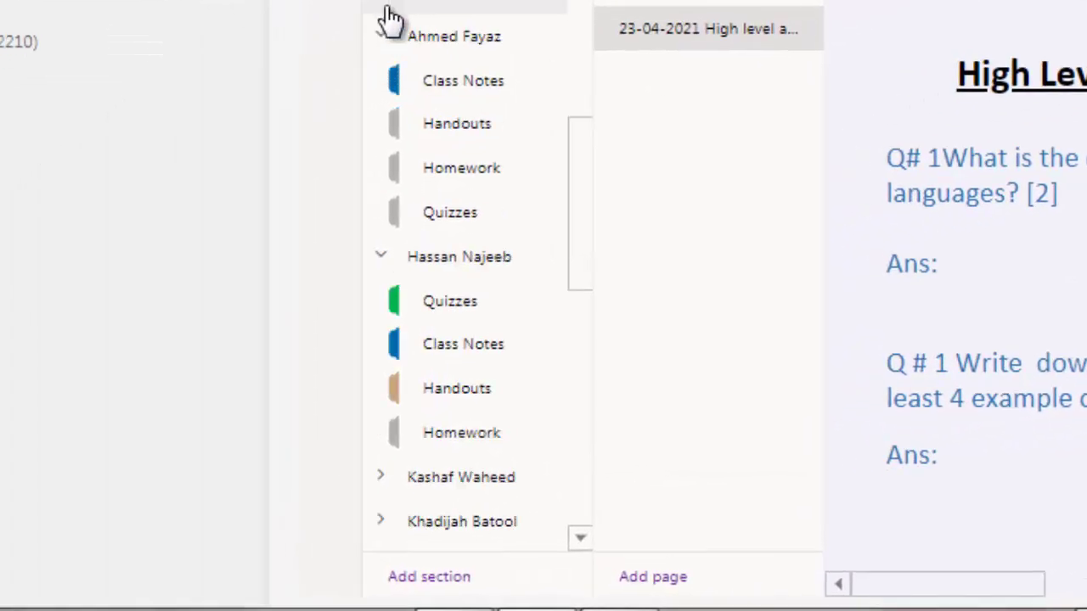
left_click(395, 36)
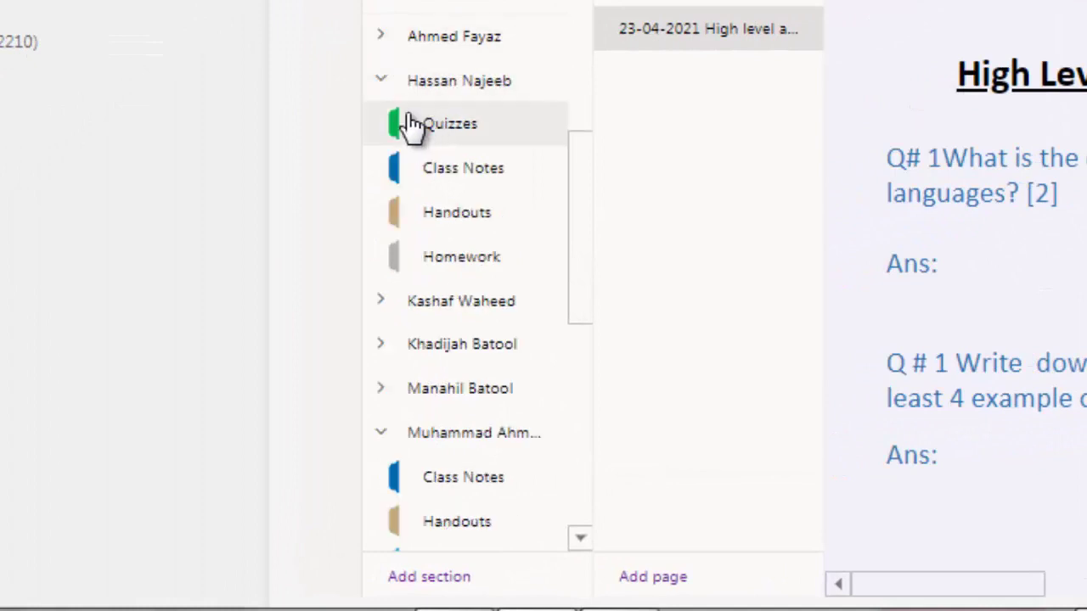
left_click(395, 89)
left_click(381, 256)
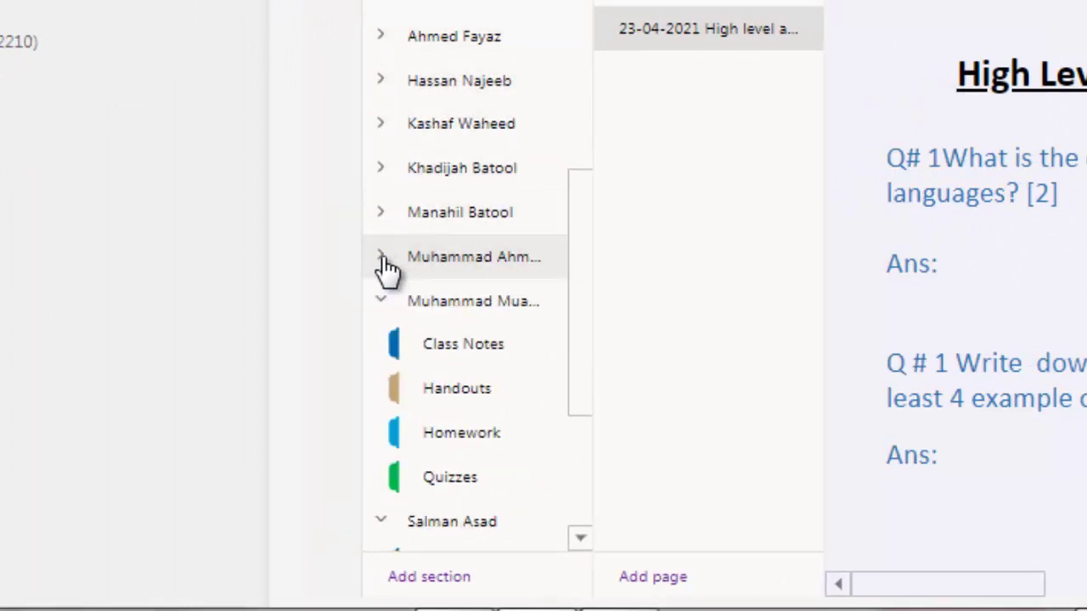
left_click(384, 305)
left_click(386, 342)
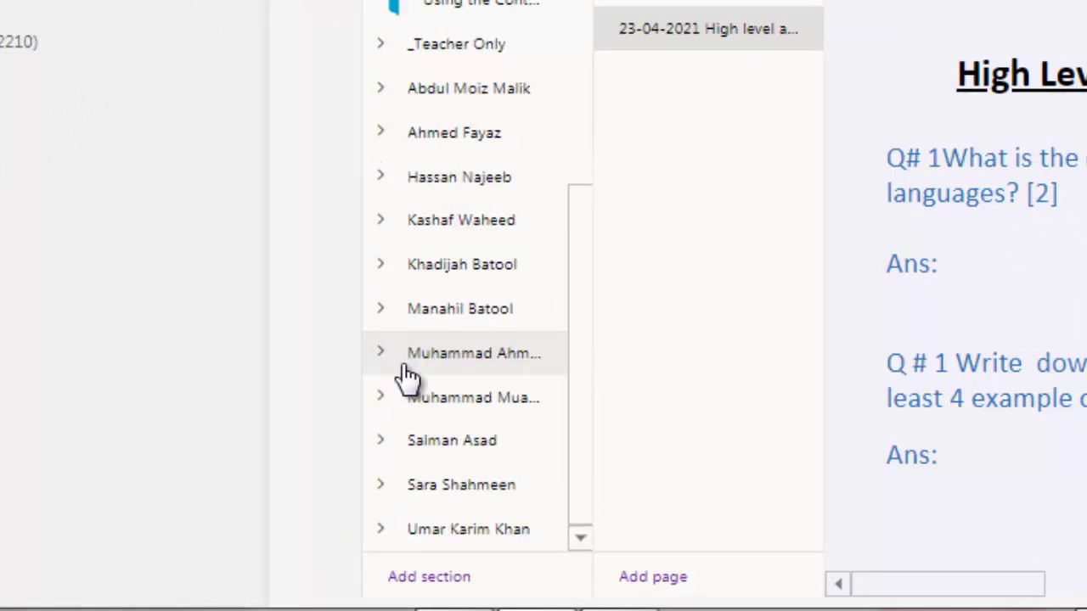
left_click(378, 136)
left_click(446, 322)
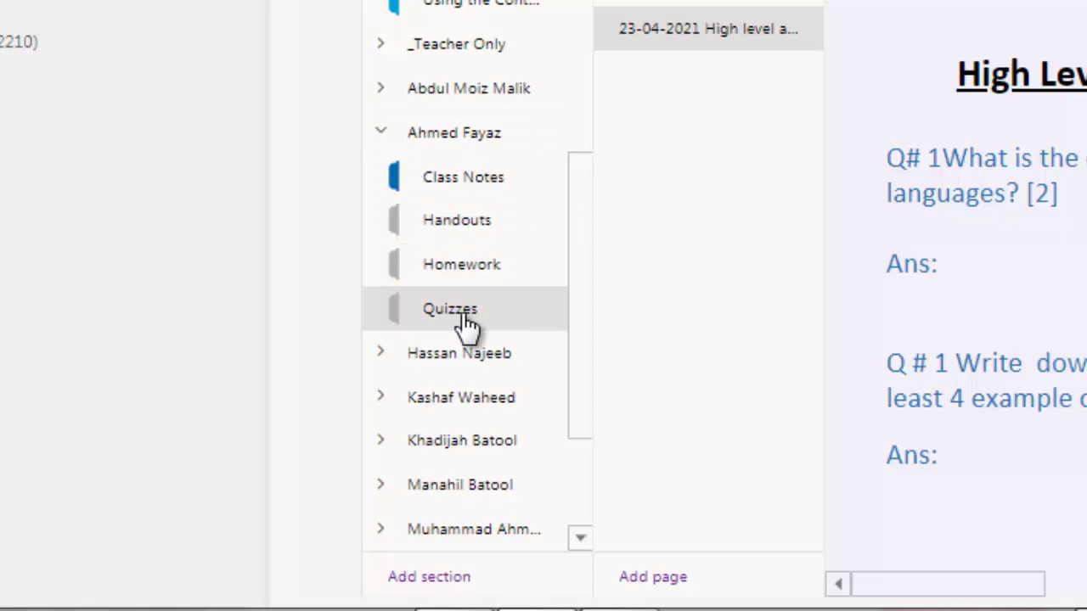
left_click(453, 327)
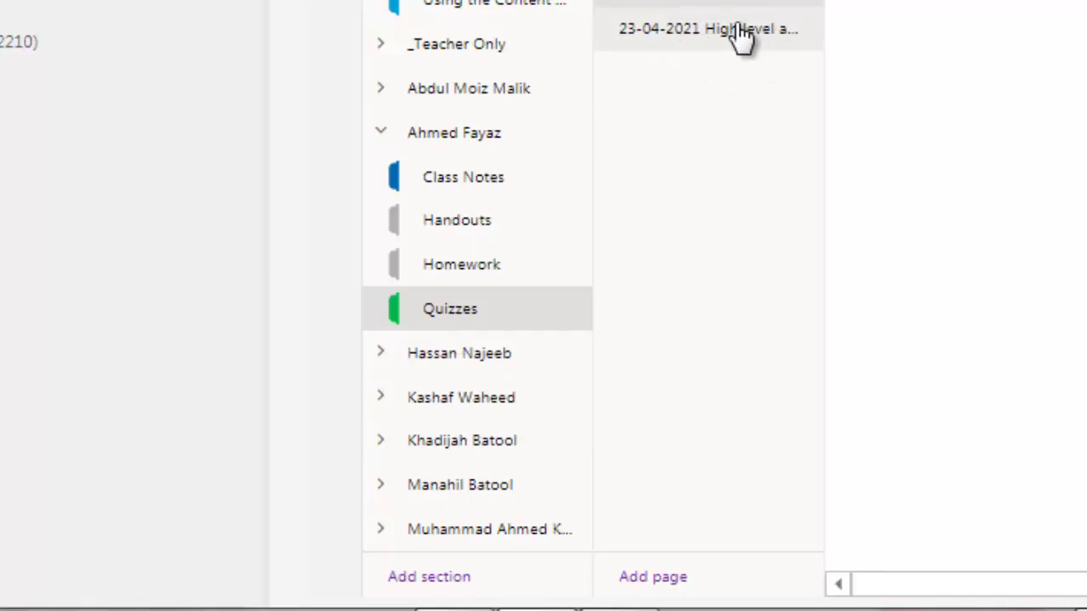
left_click(741, 34)
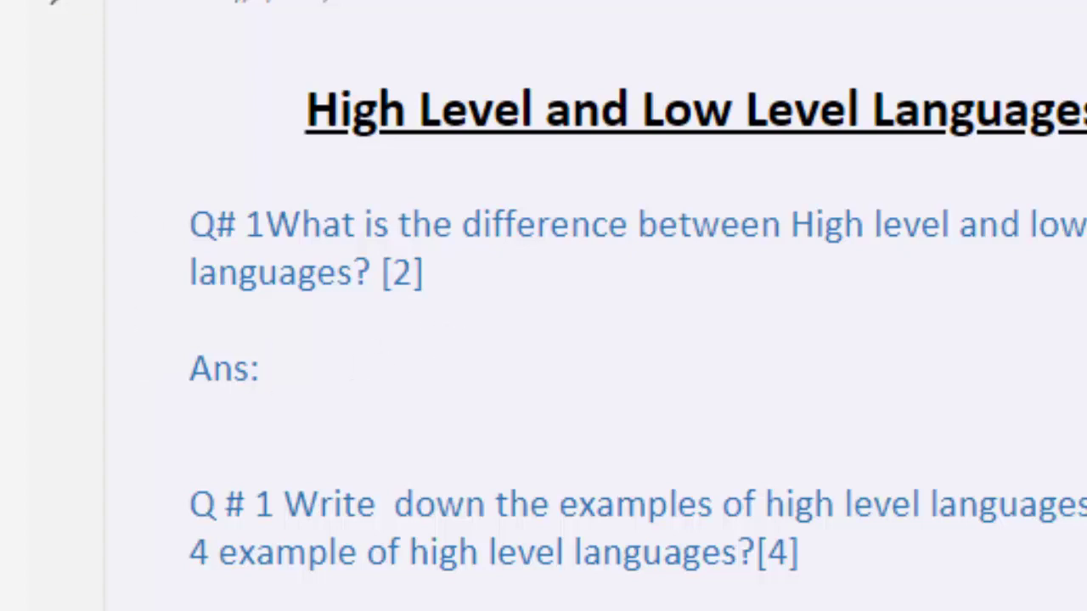
- Open the distributed 23-04-2021 page in a second student's Quizzes section
left_click(115, 2)
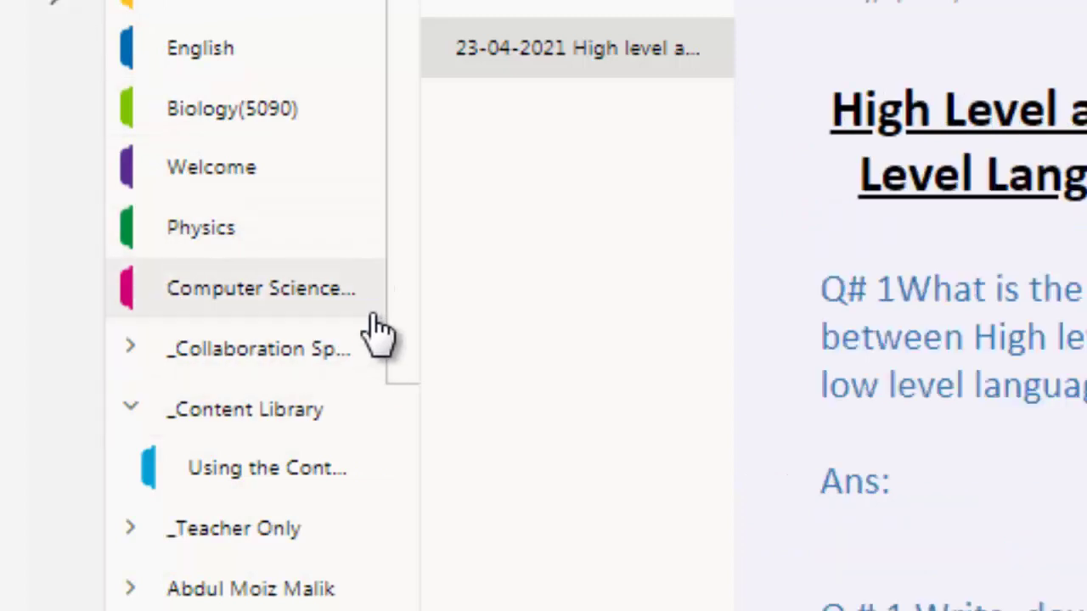
scroll(416, 501, "down", 3)
scroll(416, 501, "down", 5)
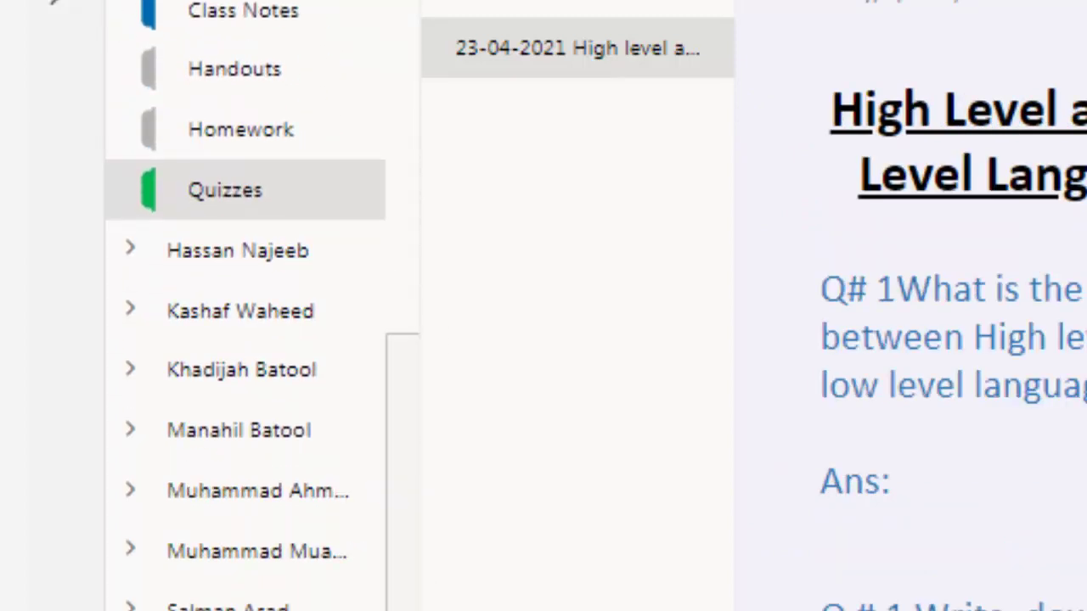
left_click(129, 490)
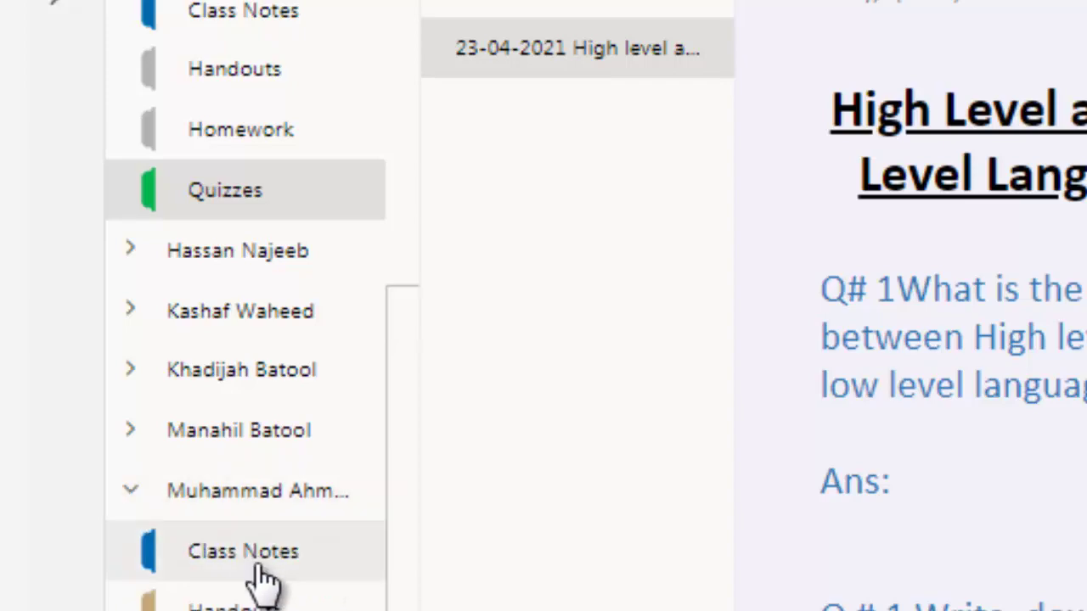
left_click(311, 570)
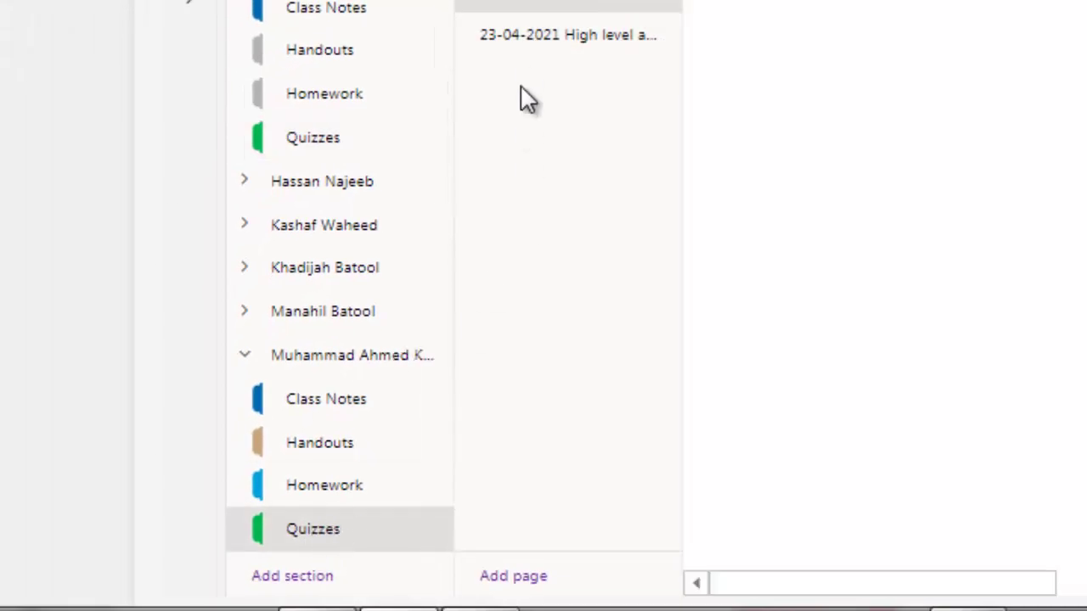
left_click(525, 38)
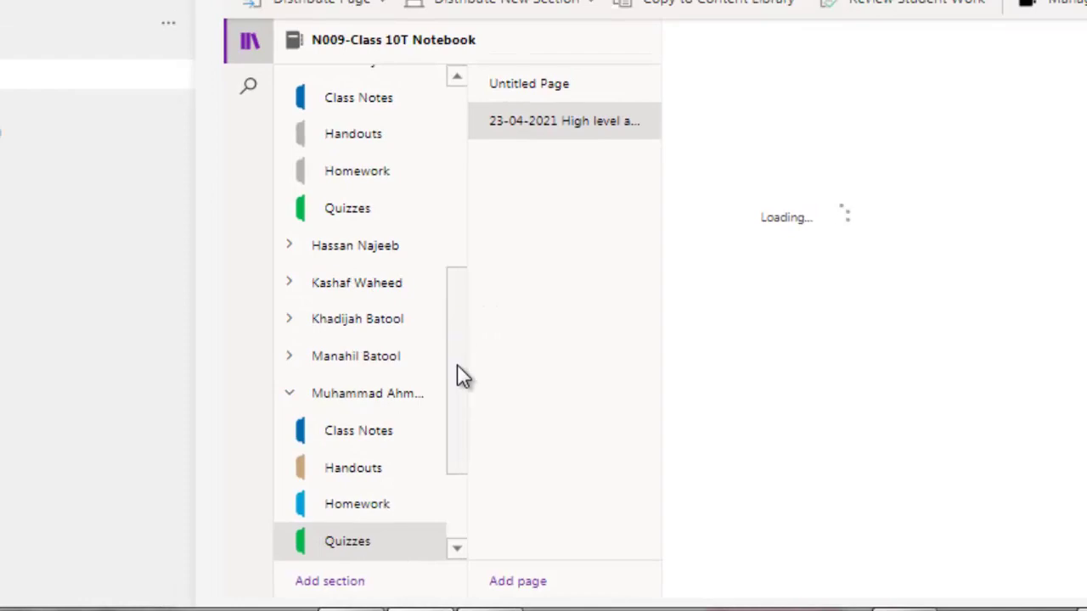
- Open the distributed 23-04-2021 page in a third student's Quizzes section
left_click_drag(459, 378, 453, 446)
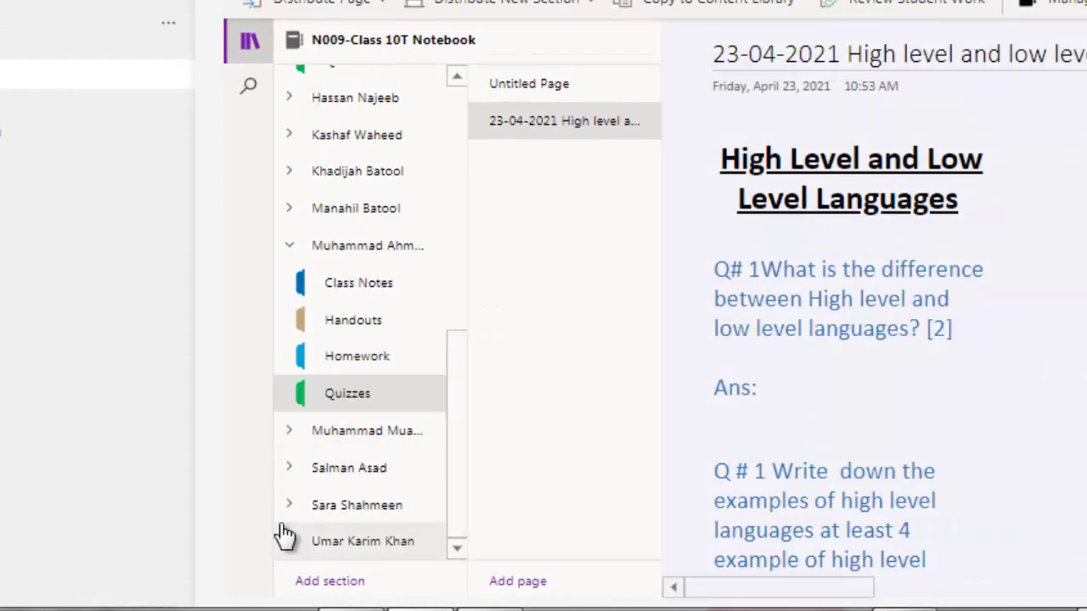
left_click(289, 468)
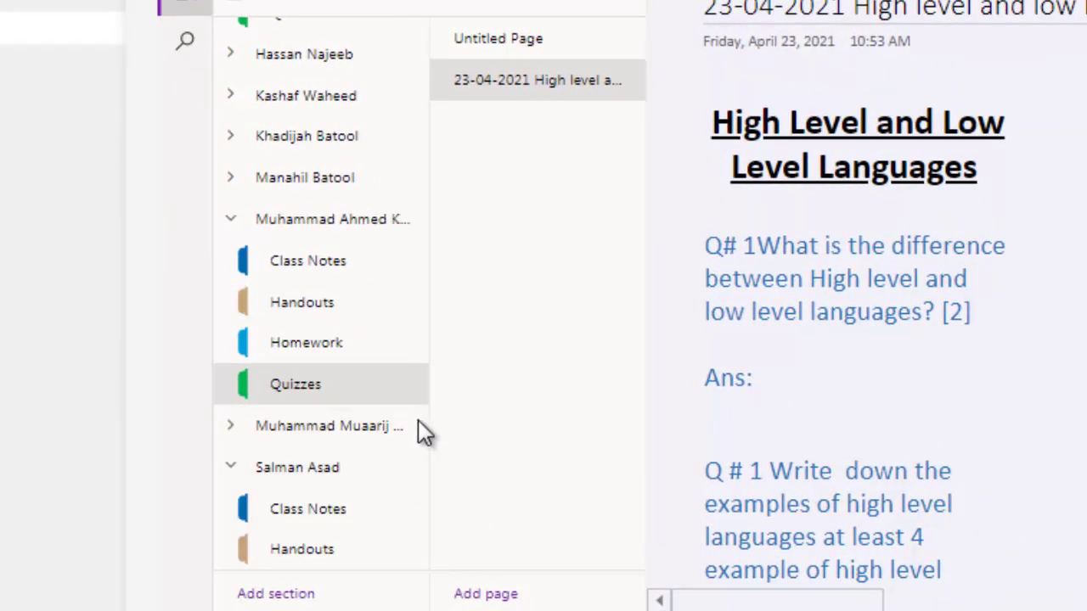
scroll(411, 475, "down", 3)
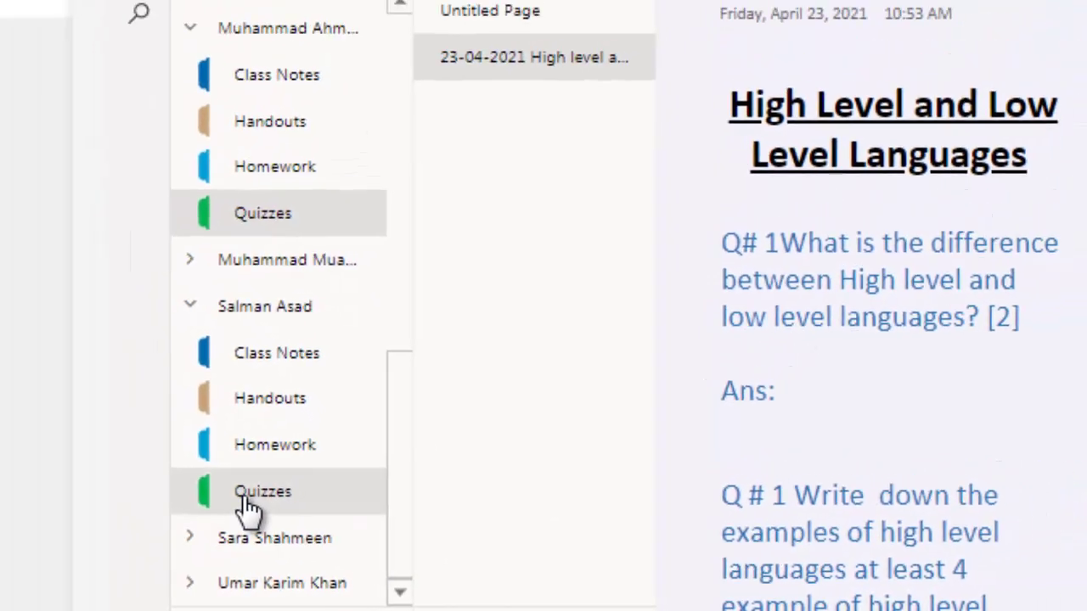
left_click(244, 501)
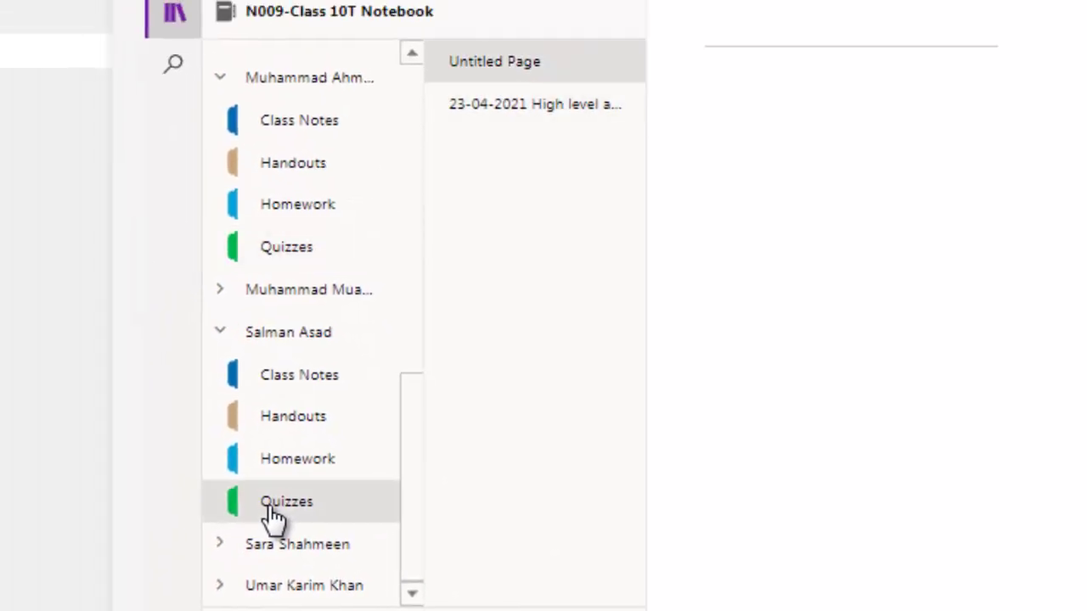
left_click(543, 108)
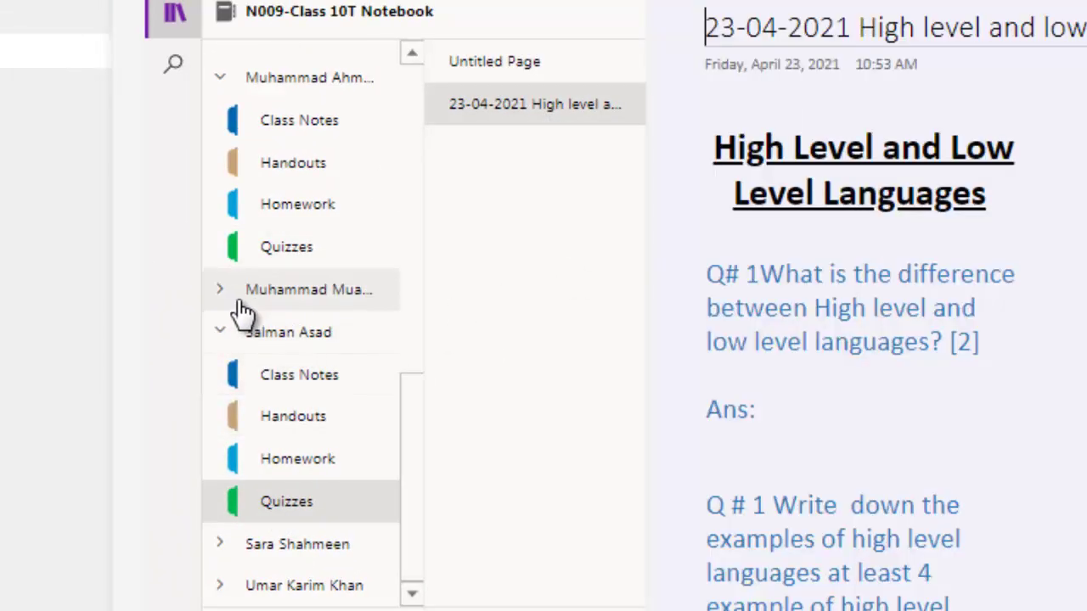
- Check the page in a fourth student's Quizzes section, then redisplay the Done distribution status
left_click(246, 290)
left_click_drag(437, 263, 599, 284)
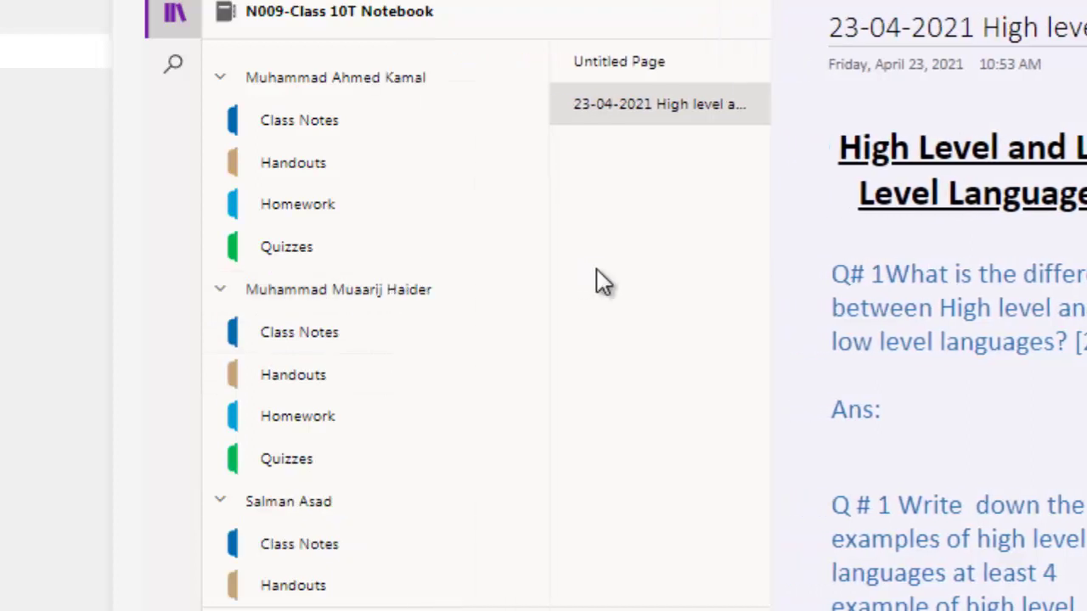
left_click(312, 460)
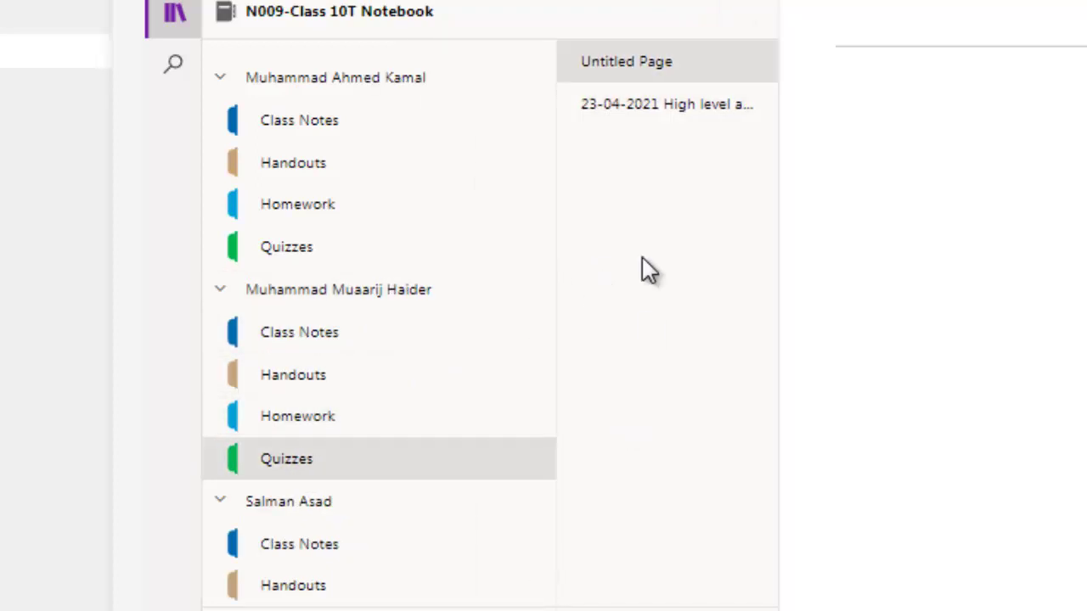
left_click(604, 108)
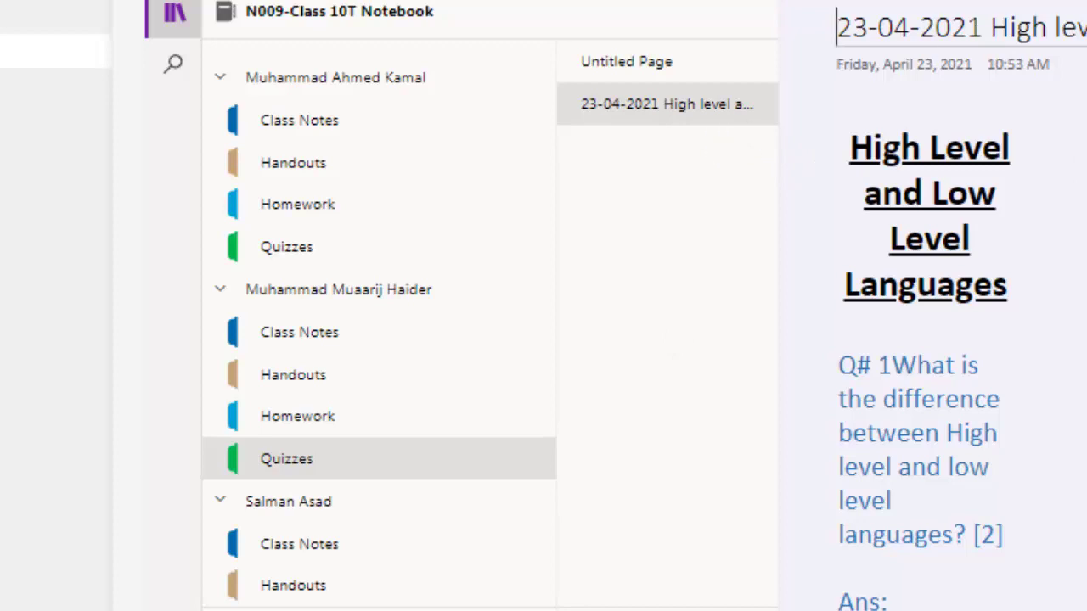
left_click(883, 1)
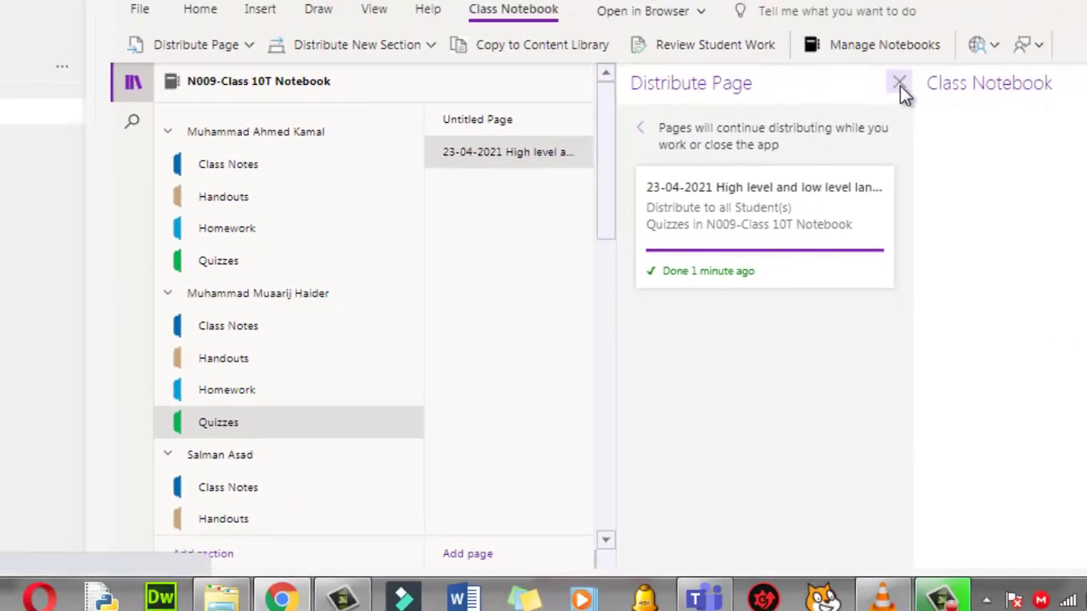
- Close the distribution status, then in Review Student Work select Quizzes and the 23-04-2021 page
left_click(900, 85)
left_click(700, 44)
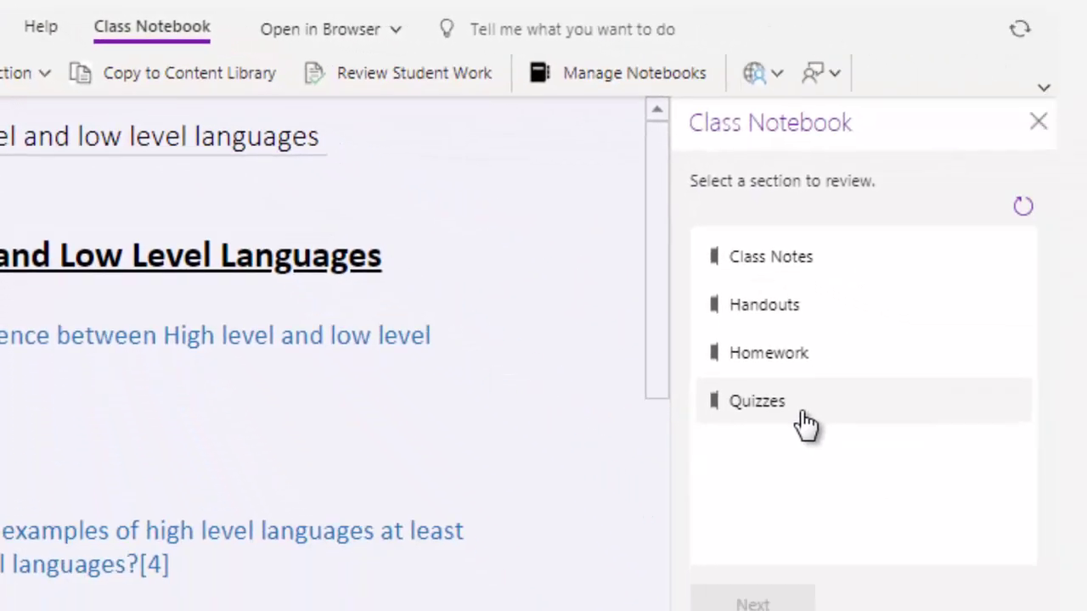
left_click(780, 402)
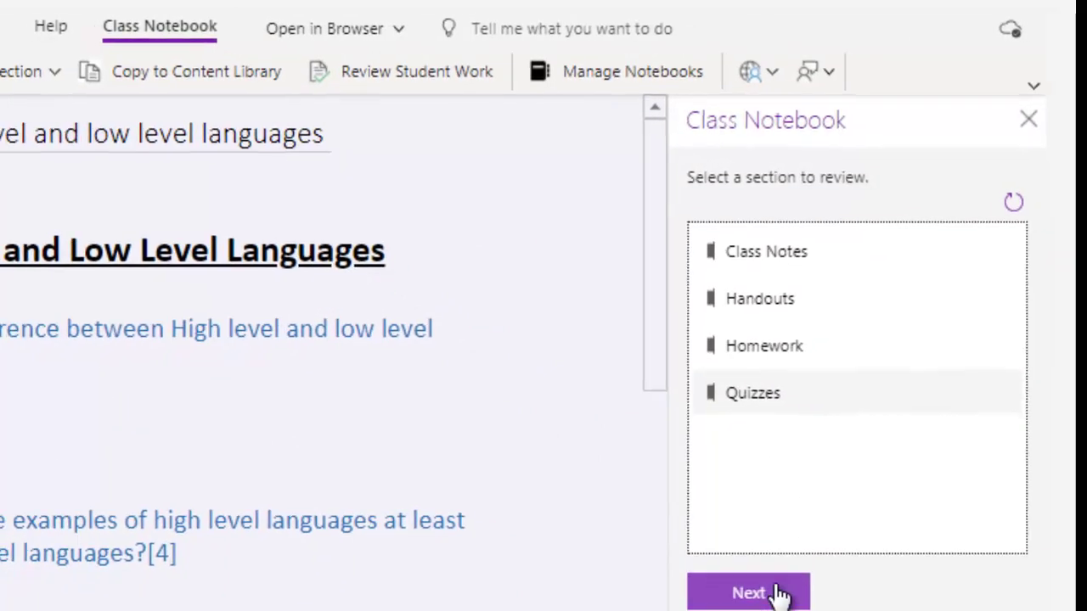
left_click(779, 594)
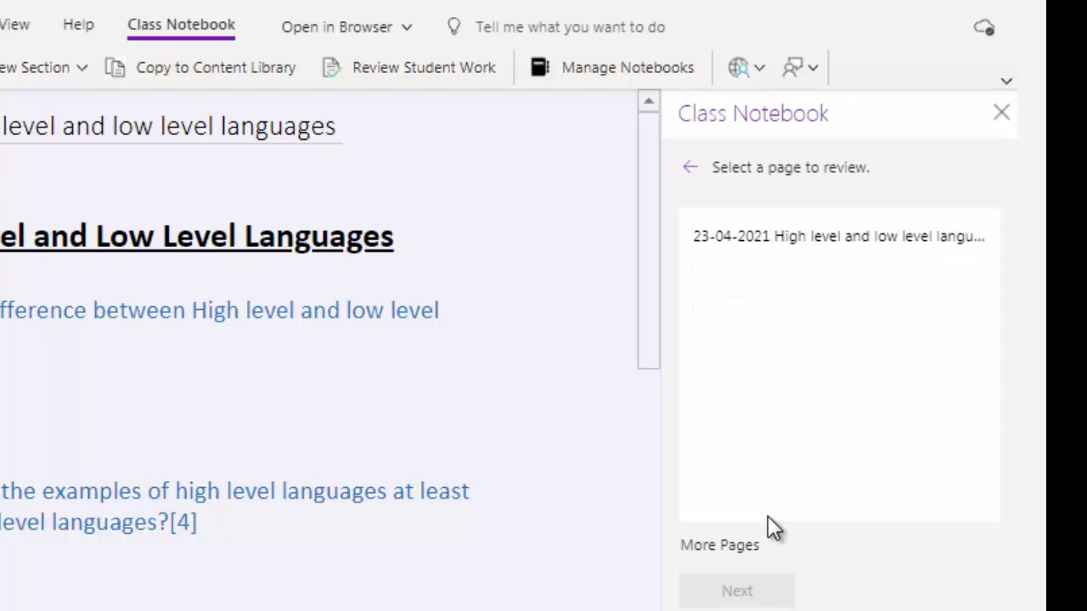
left_click(776, 247)
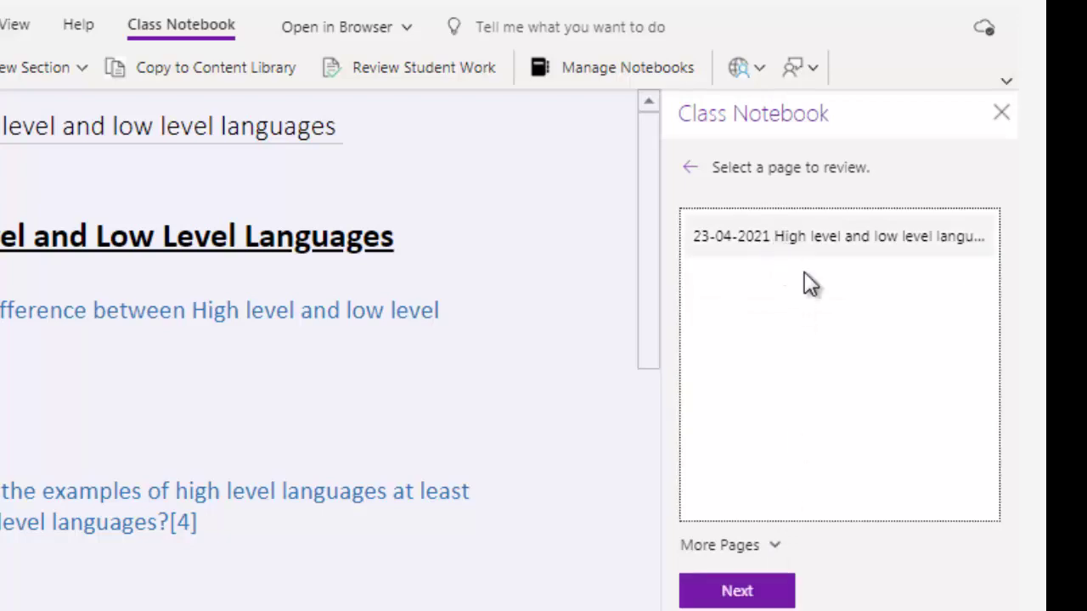
- Show the student list in Page Locking view and lock one student's copy of the page
left_click(764, 592)
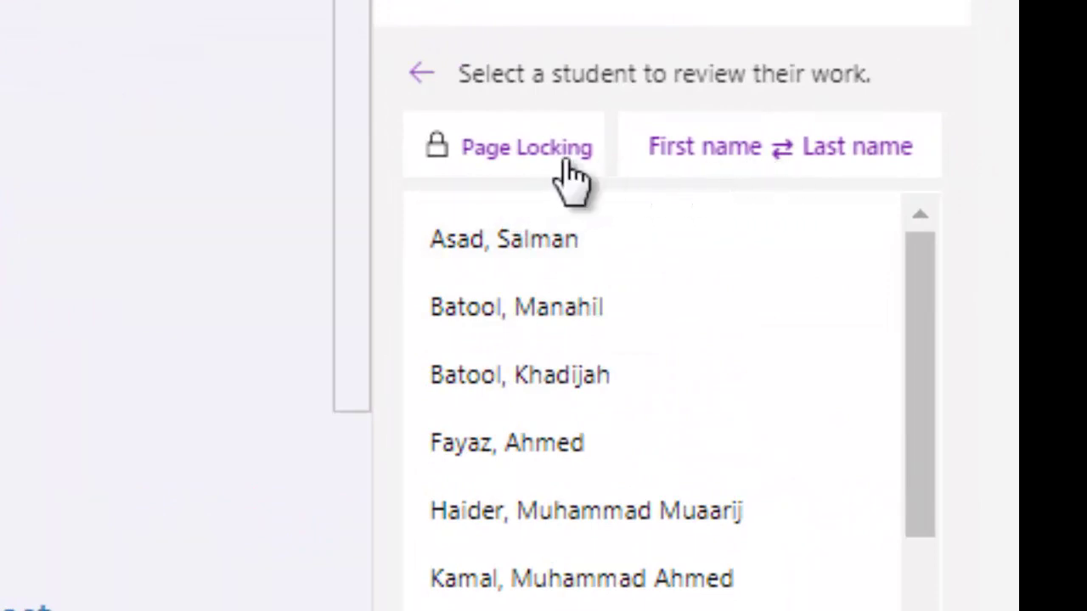
left_click(481, 146)
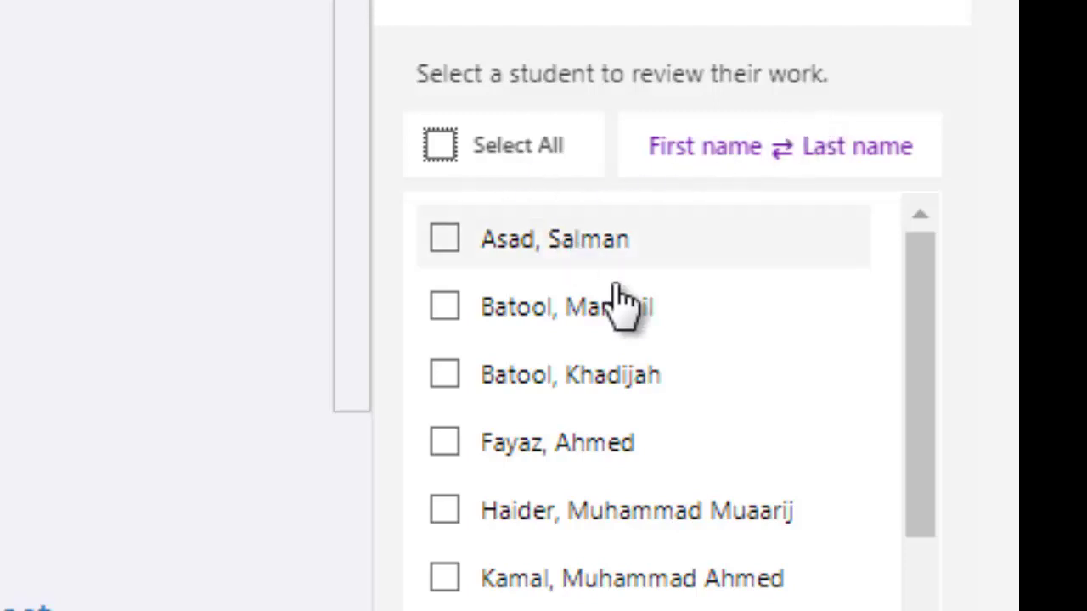
left_click_drag(922, 320, 928, 432)
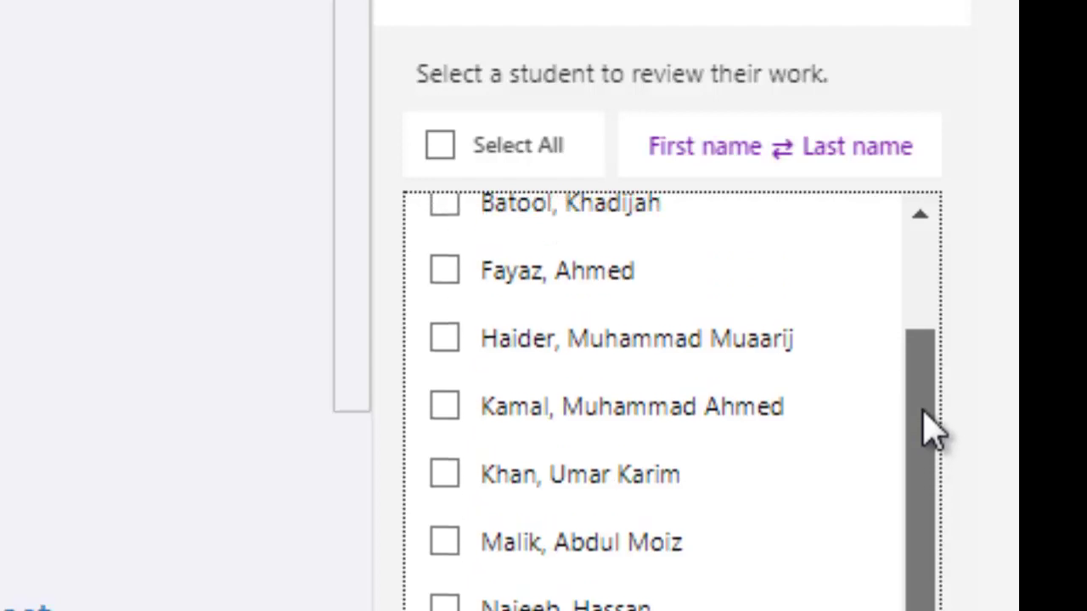
left_click(444, 339)
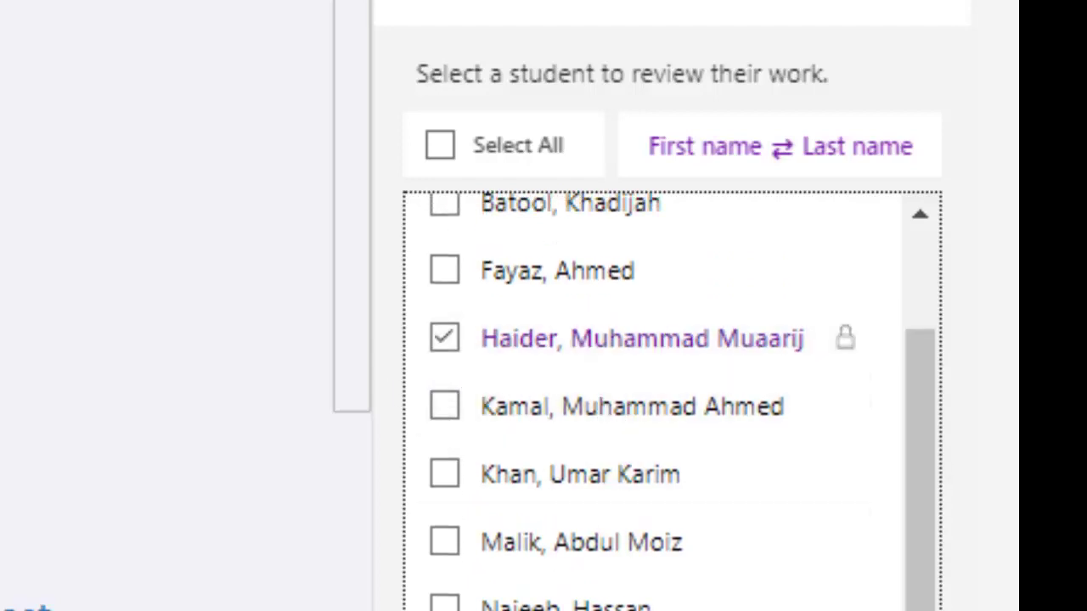